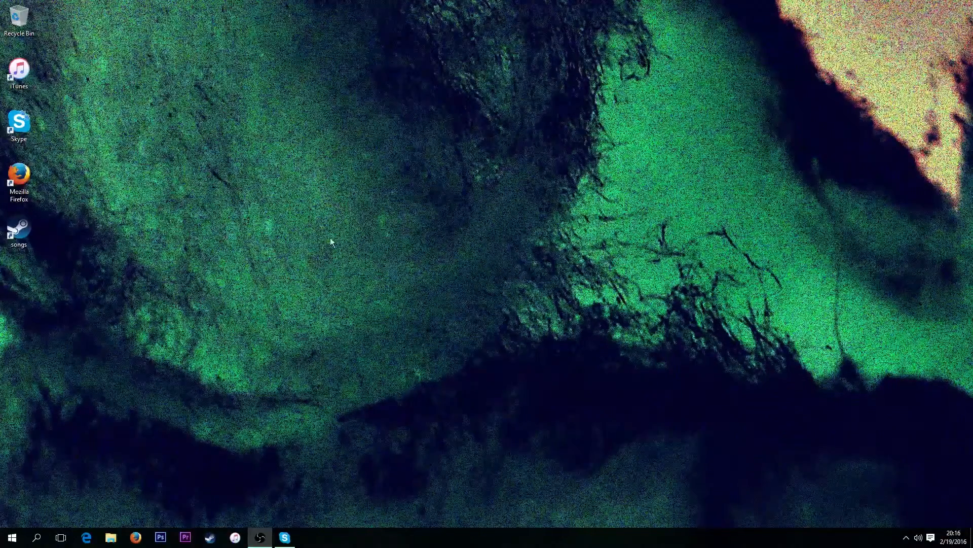
Open Firefox, search the web for "cotton candy 4k" and show the image results
{"action": "left_click", "coordinate": [131, 542]}
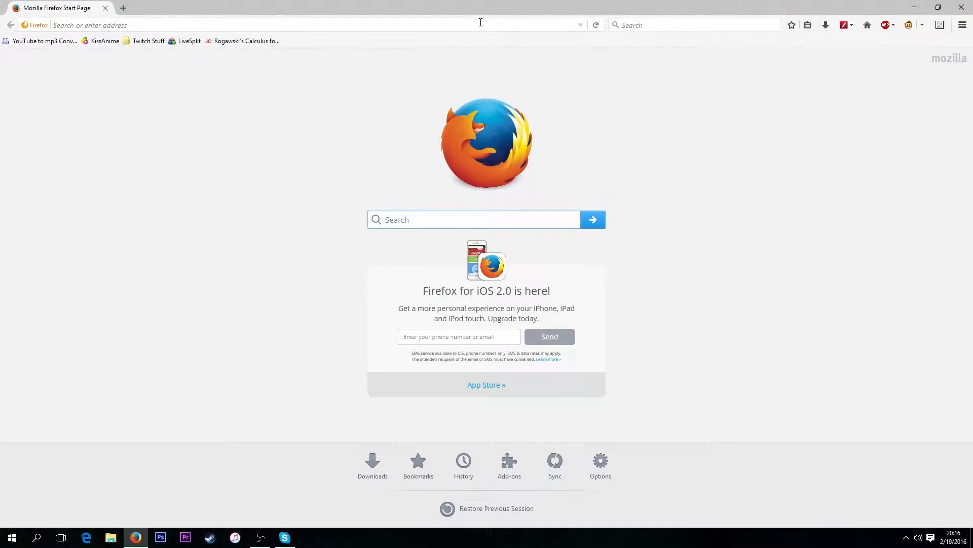
{"action": "left_click", "coordinate": [479, 24]}
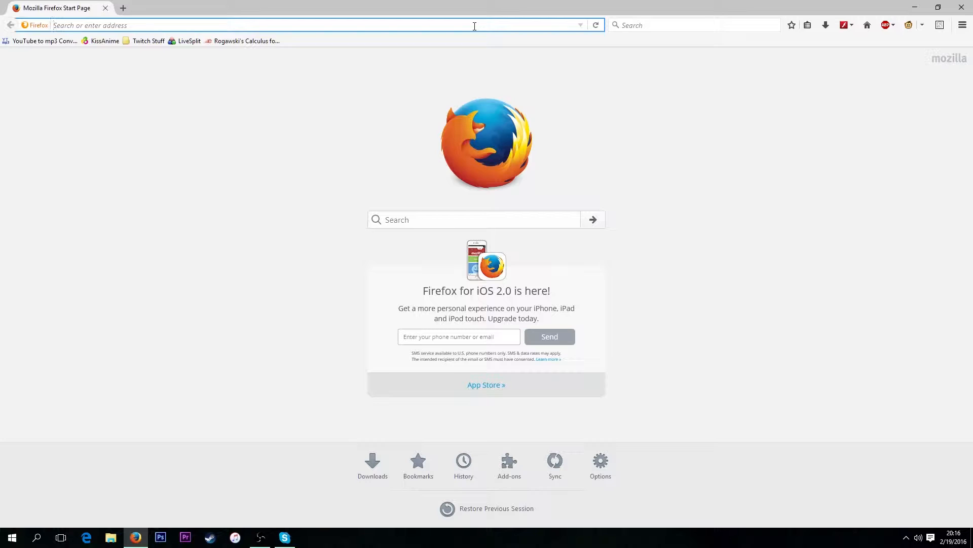
{"action": "type", "text": "cotton "}
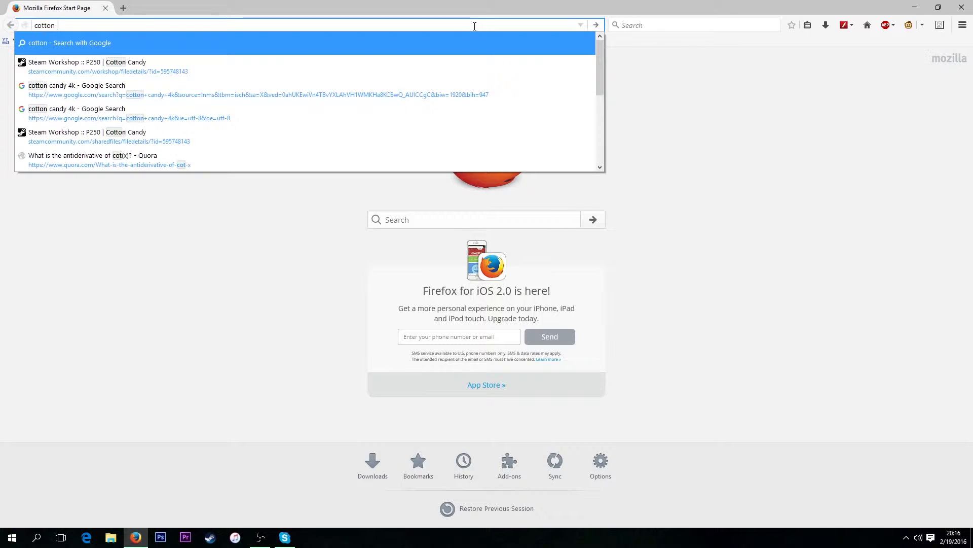
{"action": "type", "text": "candy 4k"}
{"action": "key", "text": "Return"}
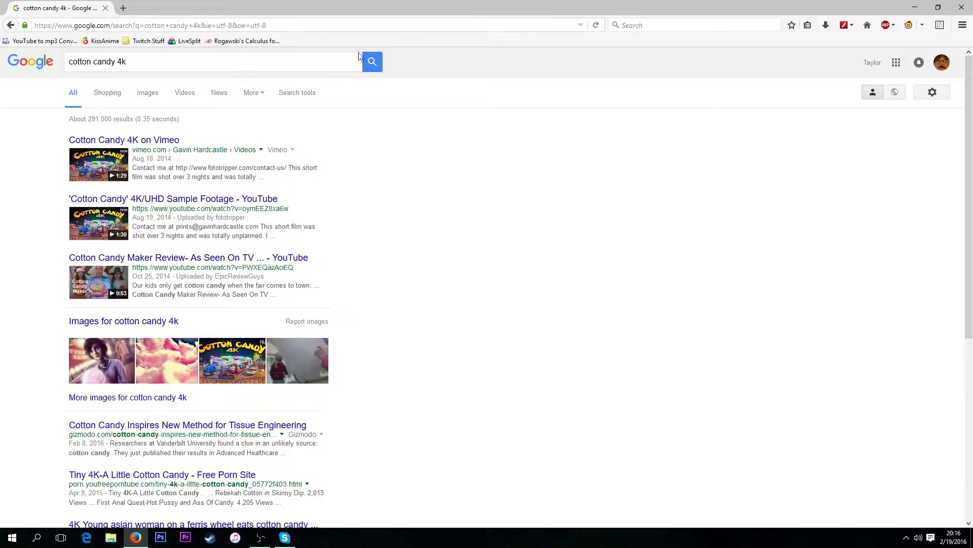
{"action": "left_click", "coordinate": [149, 99]}
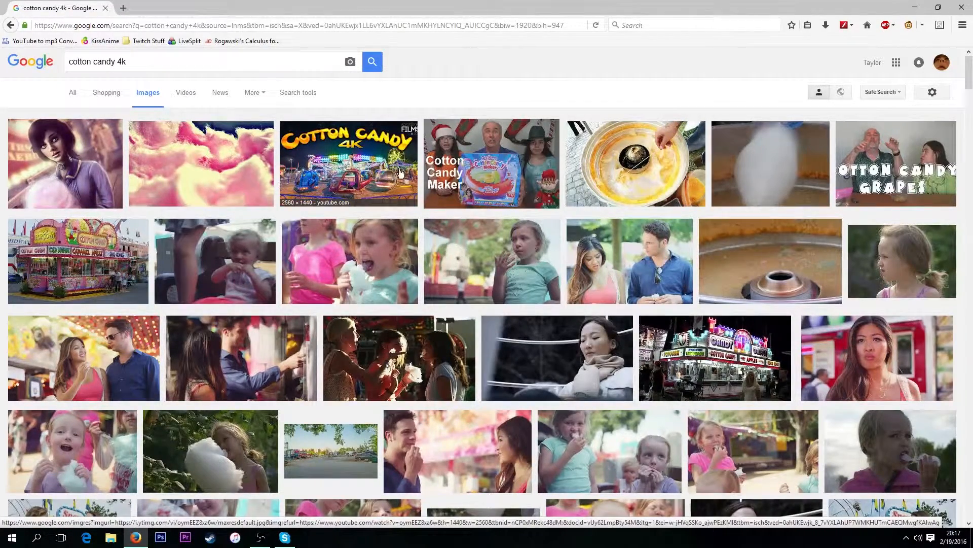
Open the pink cotton candy wallpaper's 3840x2160 page on WallpapersCraft from the image results and enlarge the picture to full size
{"action": "left_click", "coordinate": [182, 162]}
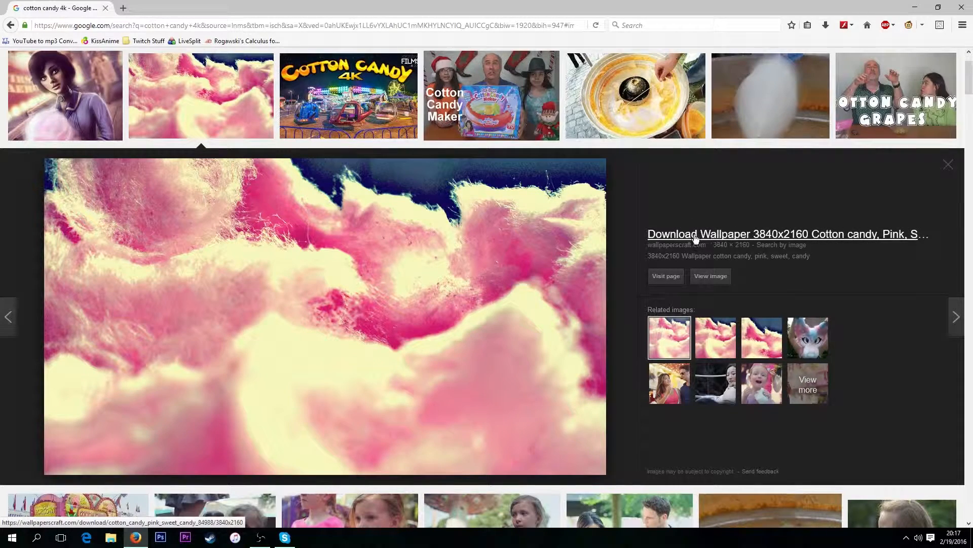
{"action": "left_click", "coordinate": [762, 237]}
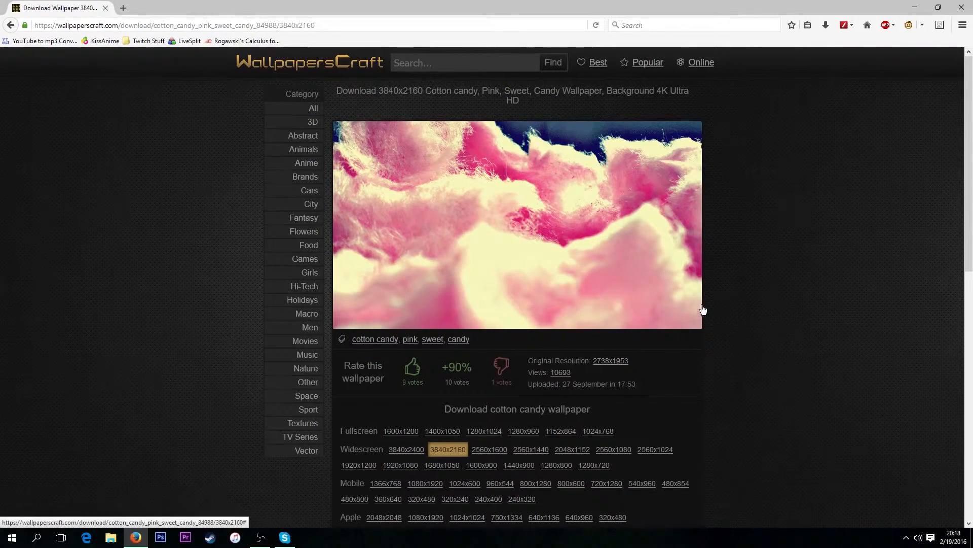
{"action": "scroll", "coordinate": [702, 306], "scroll_direction": "down", "scroll_amount": 4}
{"action": "scroll", "coordinate": [715, 318], "scroll_direction": "up", "scroll_amount": 4}
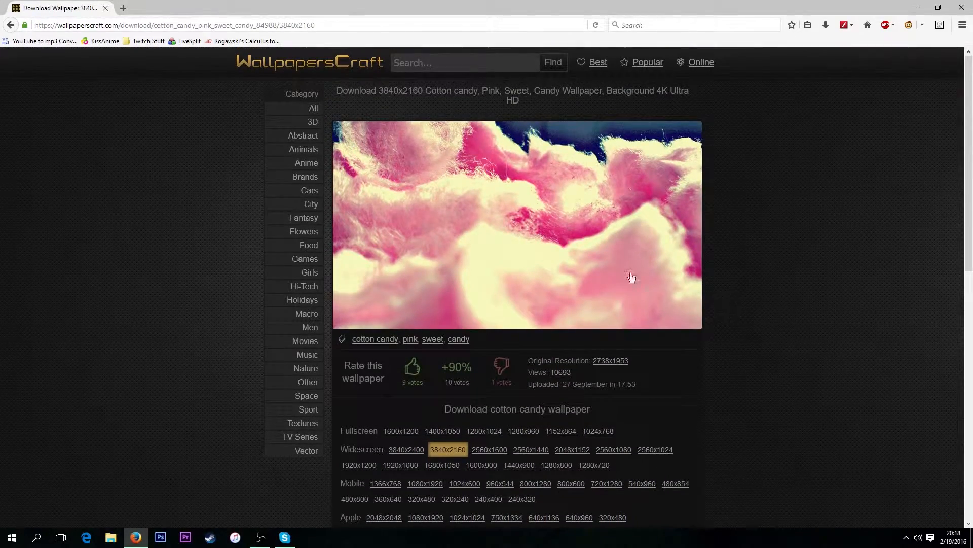
{"action": "left_click", "coordinate": [598, 263]}
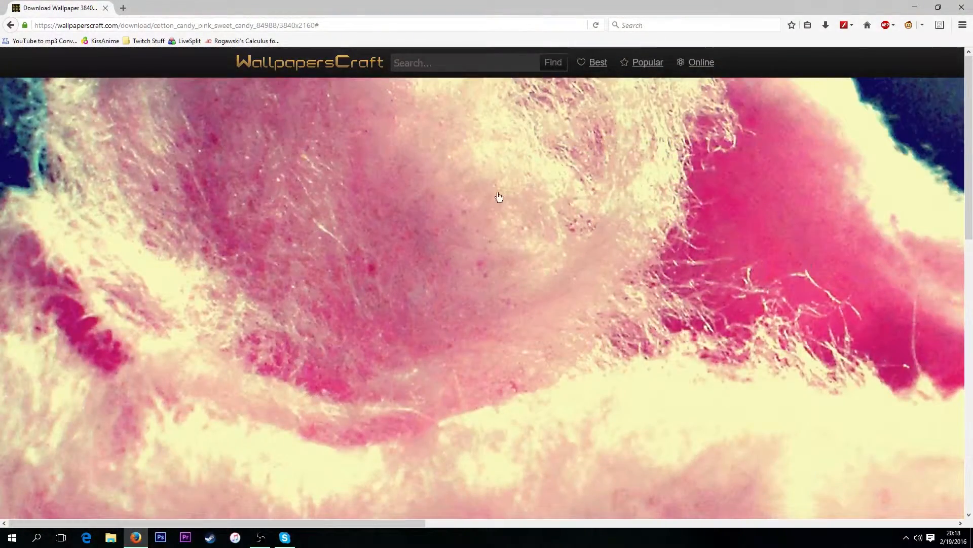
Save the full-size wallpaper image to the Desktop as "cotton candy tutorial source.jpg" and close the browser
{"action": "right_click", "coordinate": [470, 245]}
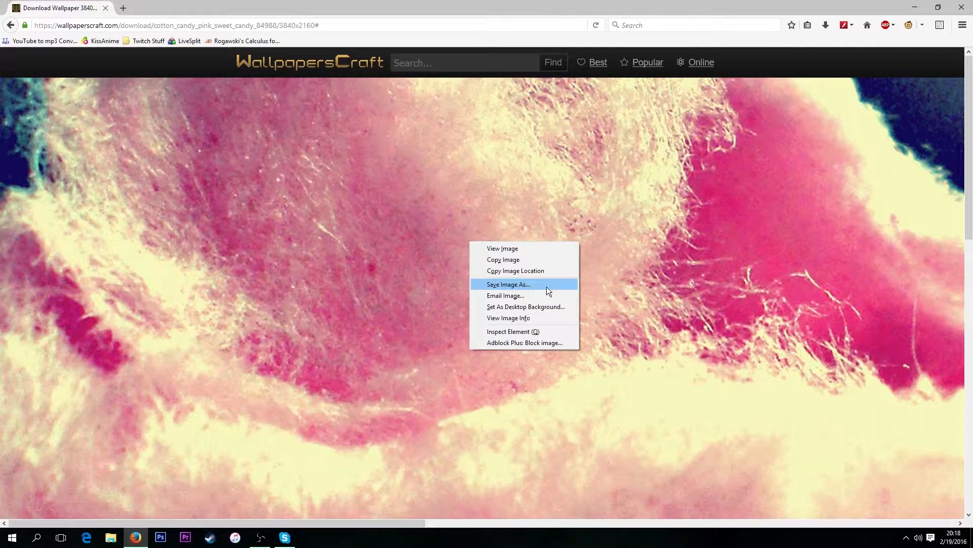
{"action": "left_click", "coordinate": [505, 285]}
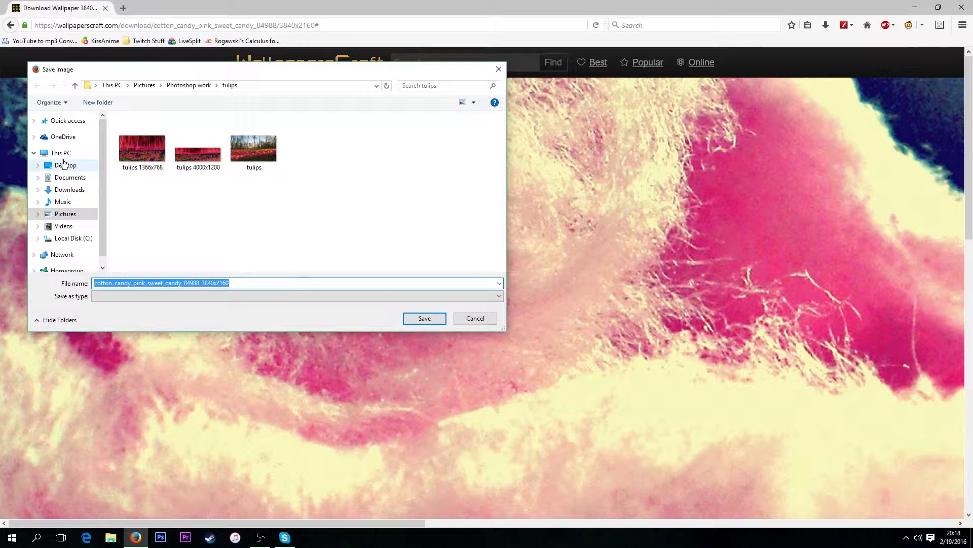
{"action": "left_click", "coordinate": [68, 164]}
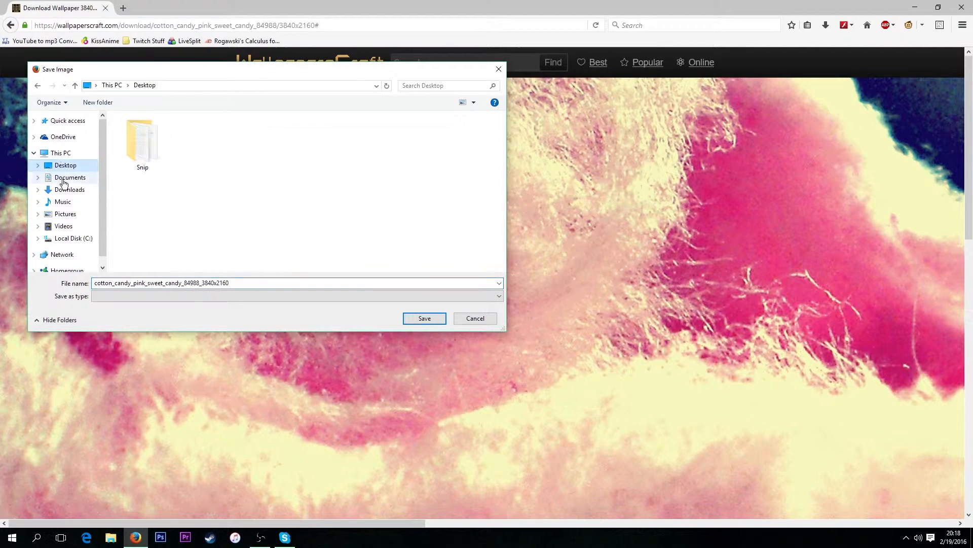
{"action": "double_click", "coordinate": [245, 282]}
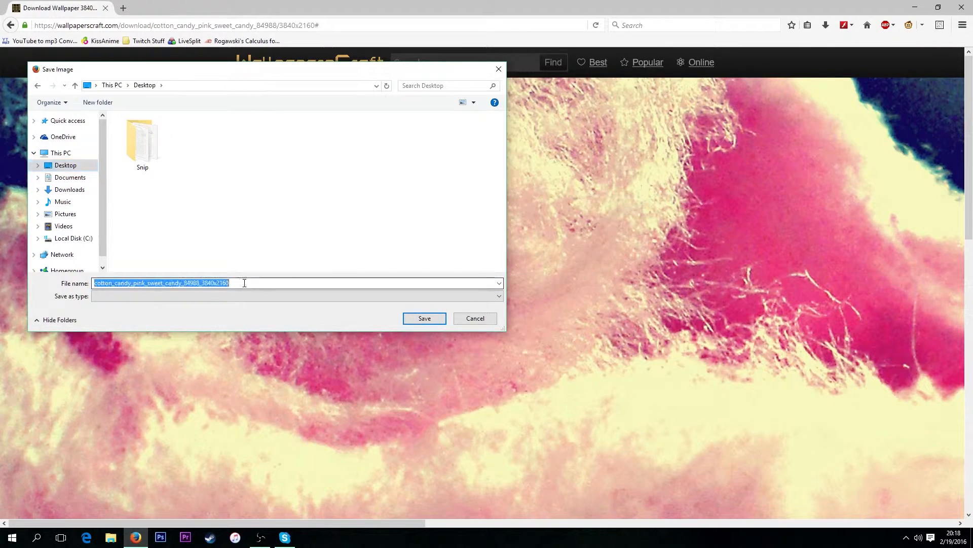
{"action": "type", "text": "cotton "}
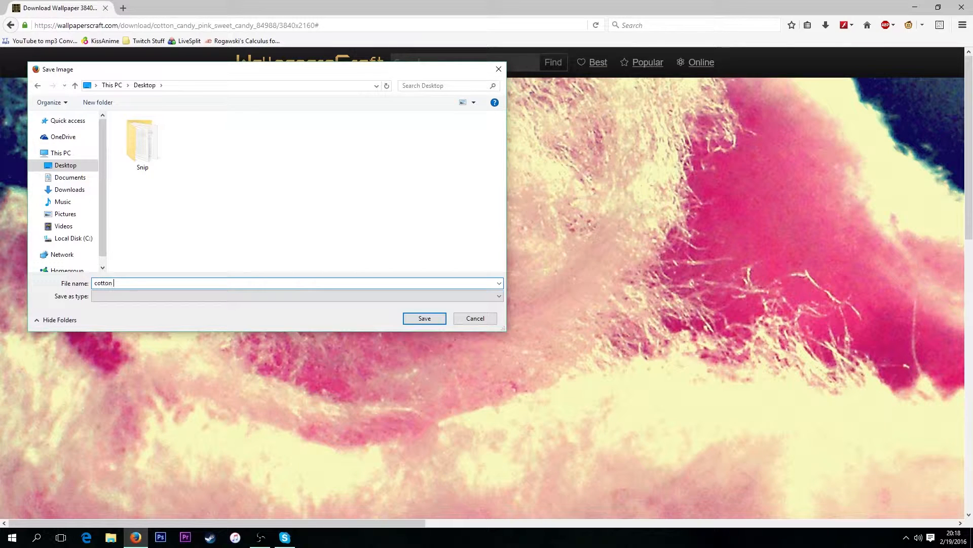
{"action": "type", "text": "candy tutorial source"}
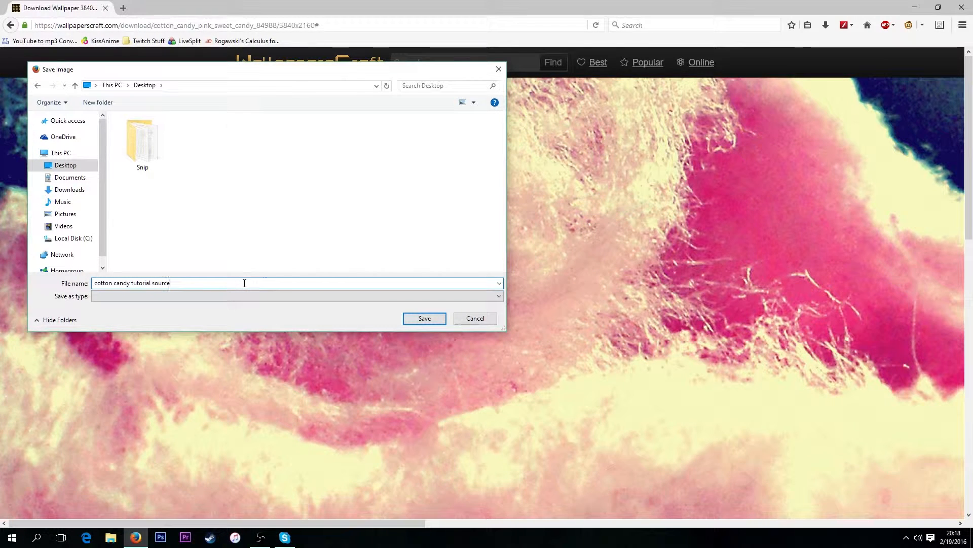
{"action": "type", "text": ".jpg"}
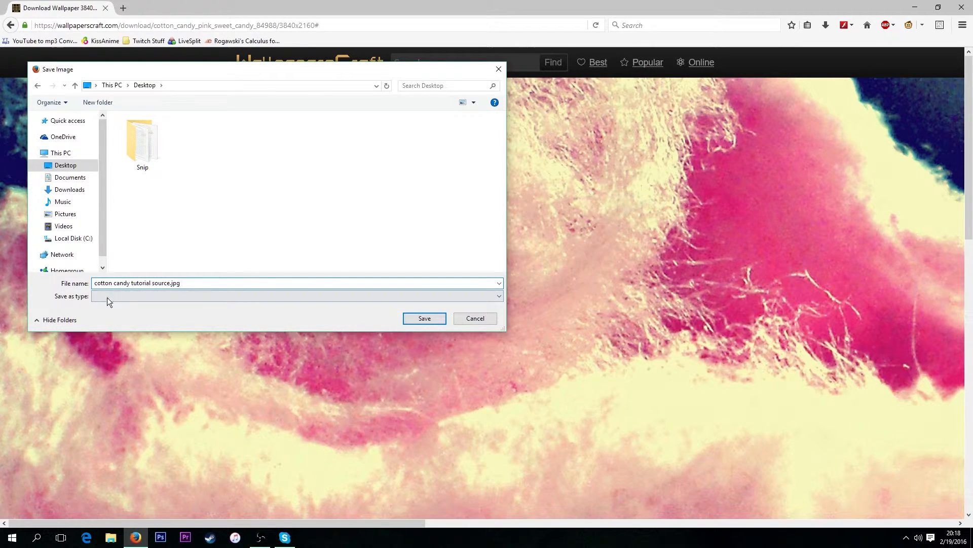
{"action": "left_click", "coordinate": [127, 297]}
{"action": "left_click", "coordinate": [127, 297]}
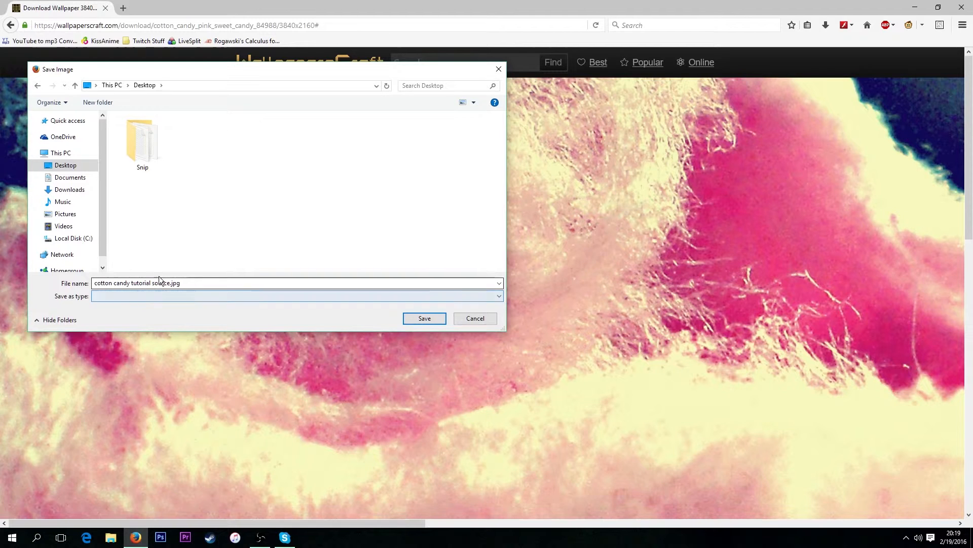
{"action": "left_click", "coordinate": [191, 282]}
{"action": "left_click", "coordinate": [191, 283]}
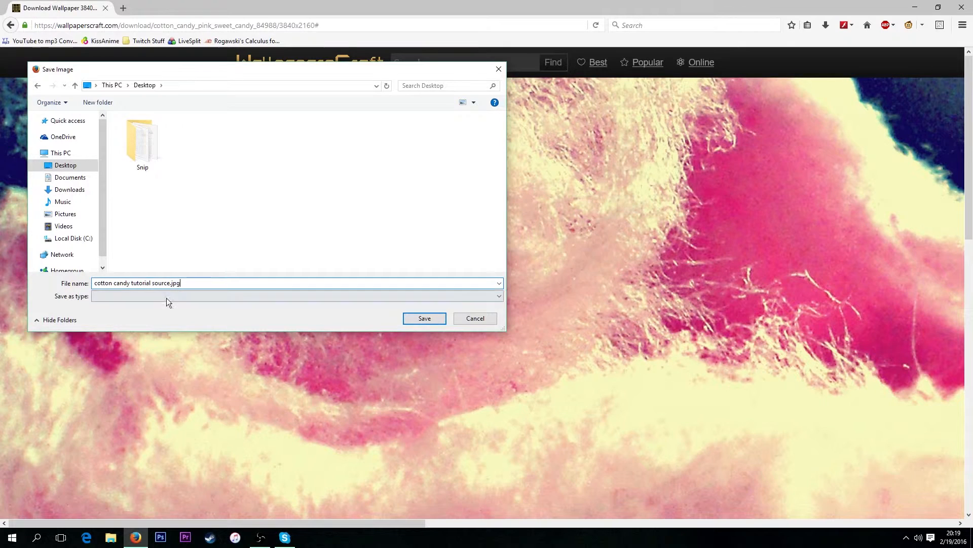
{"action": "left_click", "coordinate": [415, 318]}
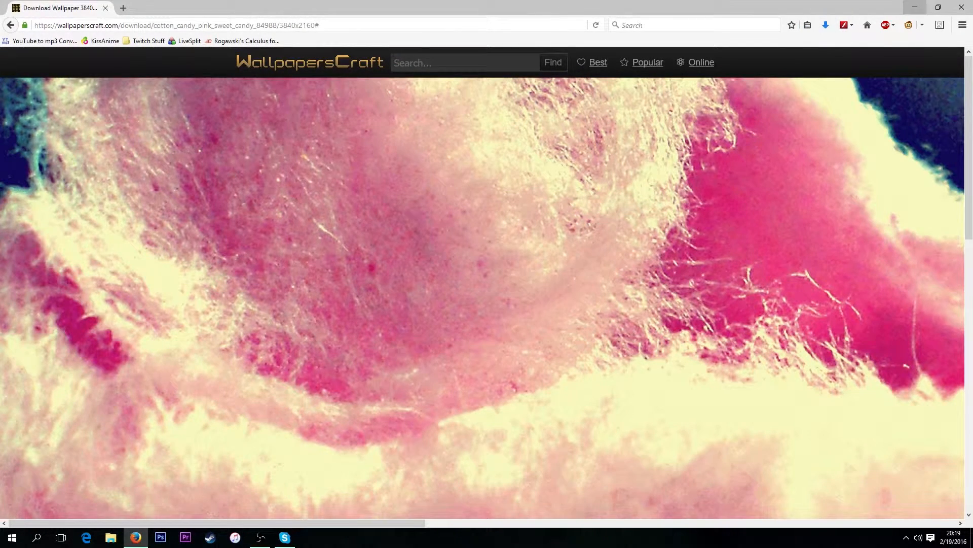
{"action": "left_click", "coordinate": [962, 7]}
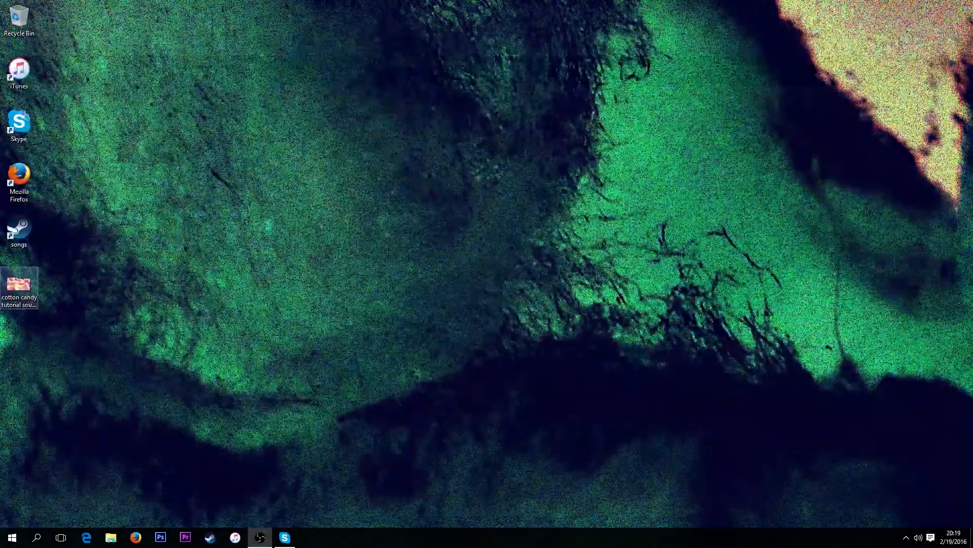
Move the saved image's icon toward the middle of the desktop and open "cotton candy tutorial source" from the Desktop in Photoshop
{"action": "left_click_drag", "start_coordinate": [20, 284], "coordinate": [378, 225]}
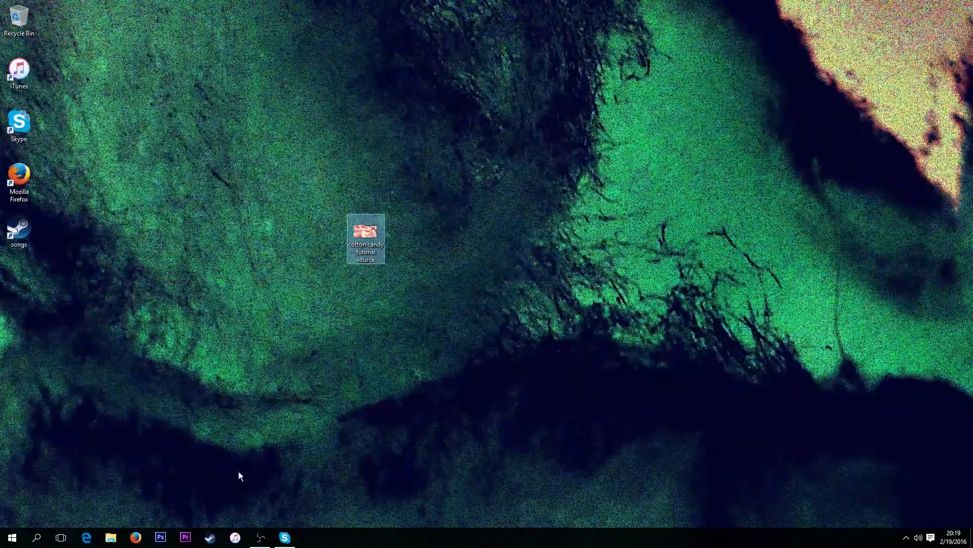
{"action": "left_click", "coordinate": [157, 541]}
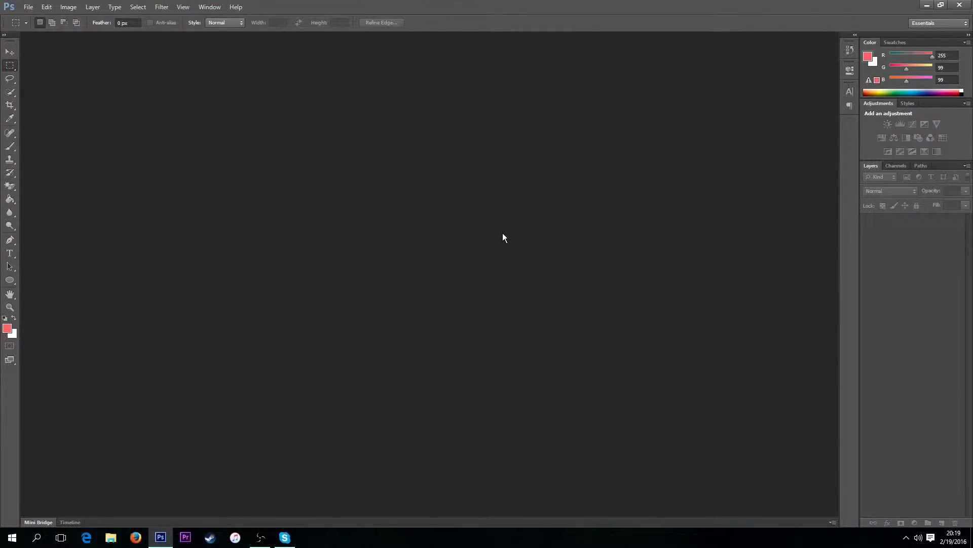
{"action": "left_click", "coordinate": [29, 7]}
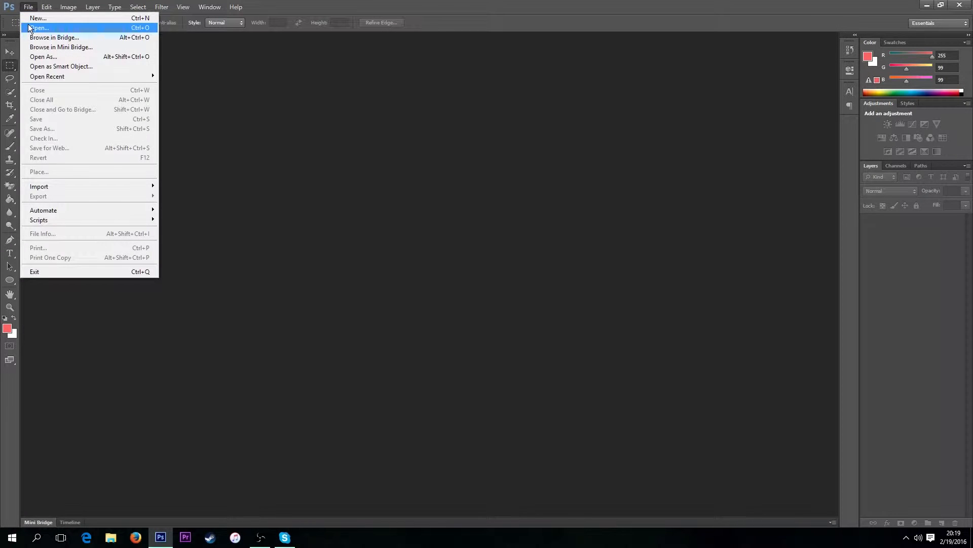
{"action": "left_click", "coordinate": [28, 27]}
{"action": "left_click", "coordinate": [374, 148]}
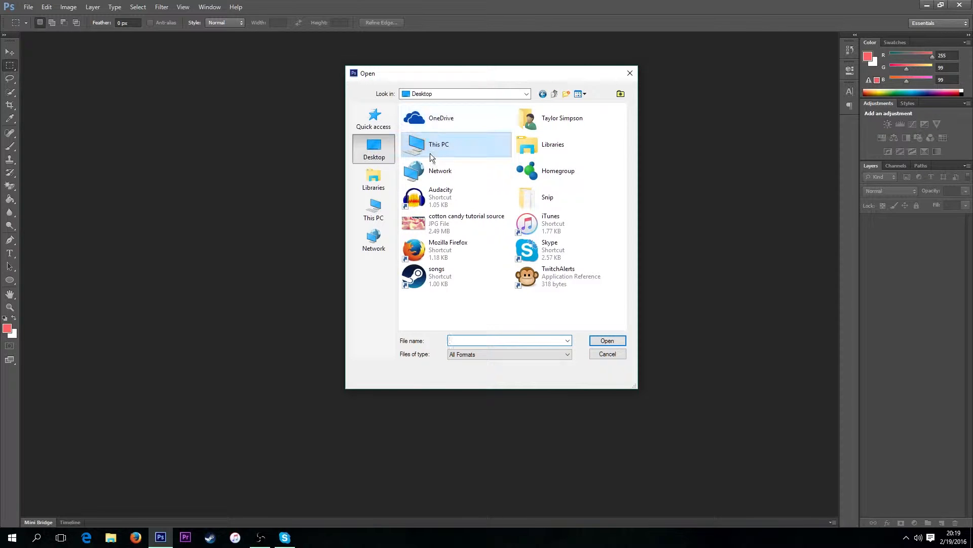
{"action": "left_click", "coordinate": [436, 227]}
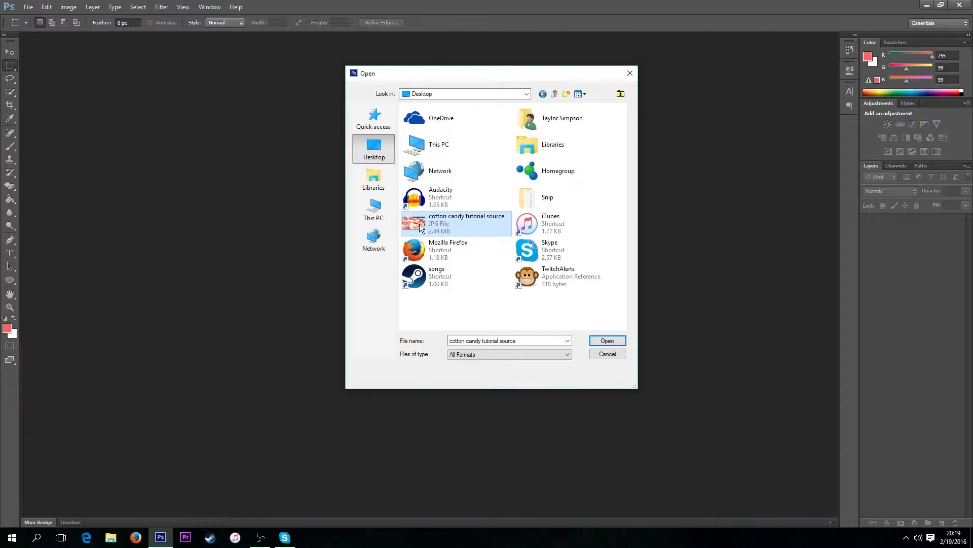
{"action": "double_click", "coordinate": [467, 225]}
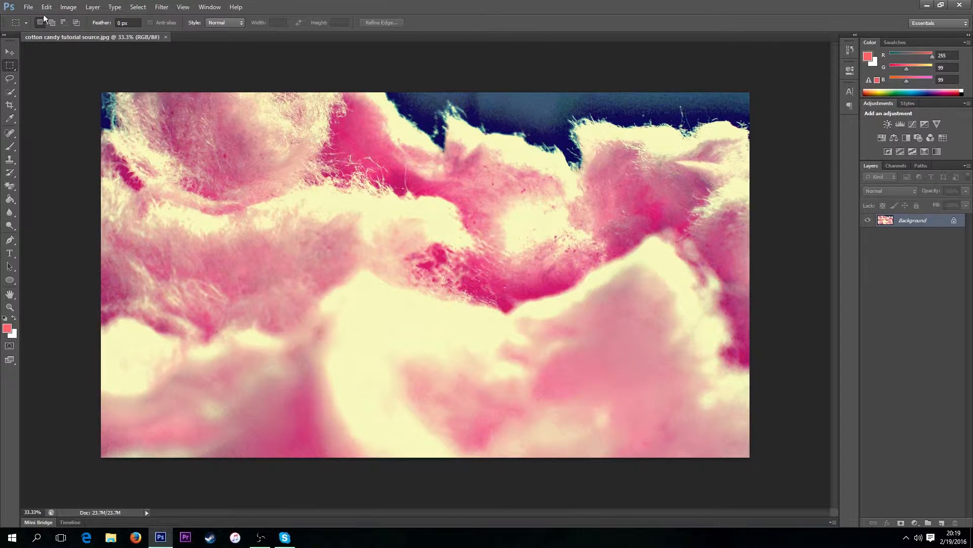
Start a new document and name it "new cotton candy wallpaper"
{"action": "left_click", "coordinate": [28, 8]}
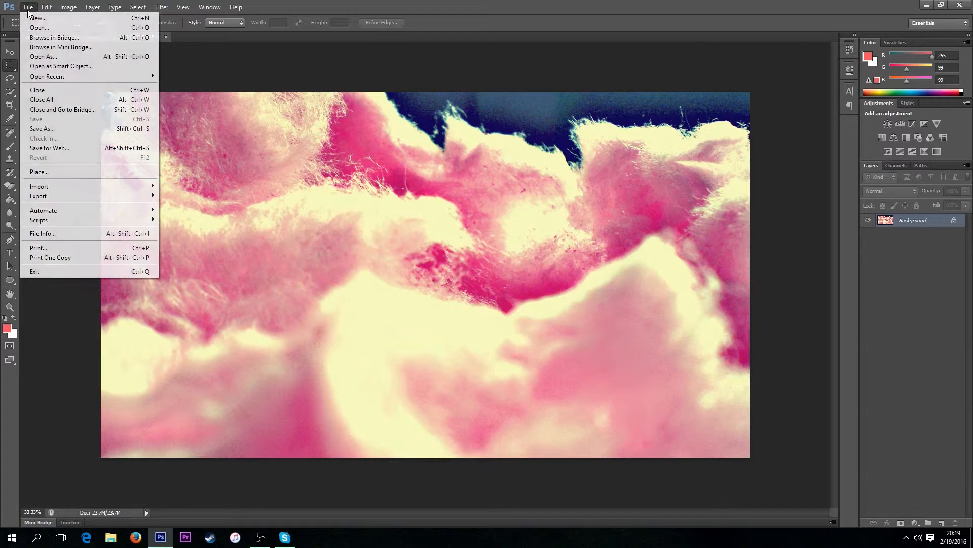
{"action": "left_click", "coordinate": [31, 22]}
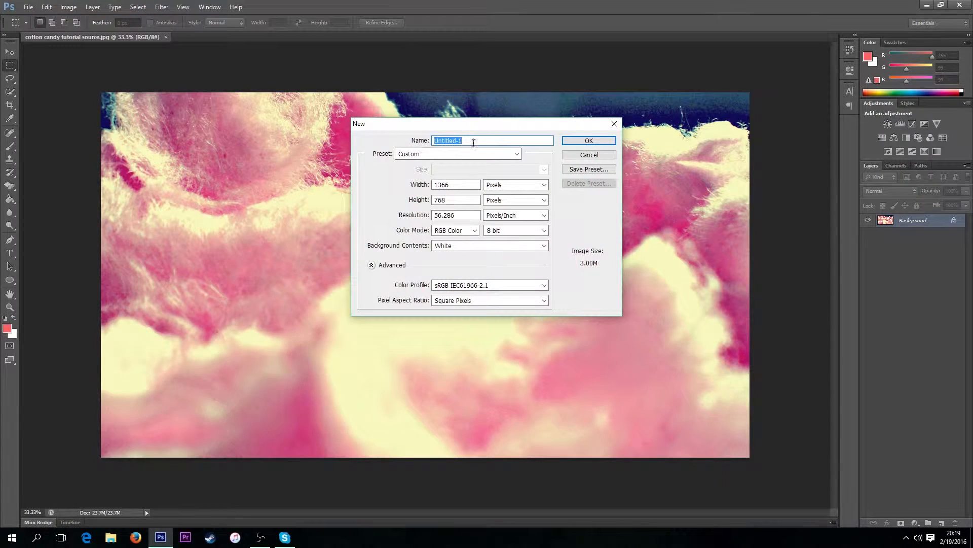
{"action": "left_click", "coordinate": [486, 138]}
{"action": "left_click_drag", "start_coordinate": [486, 138], "coordinate": [416, 143]}
{"action": "type", "text": "new cotton candy wallpaper"}
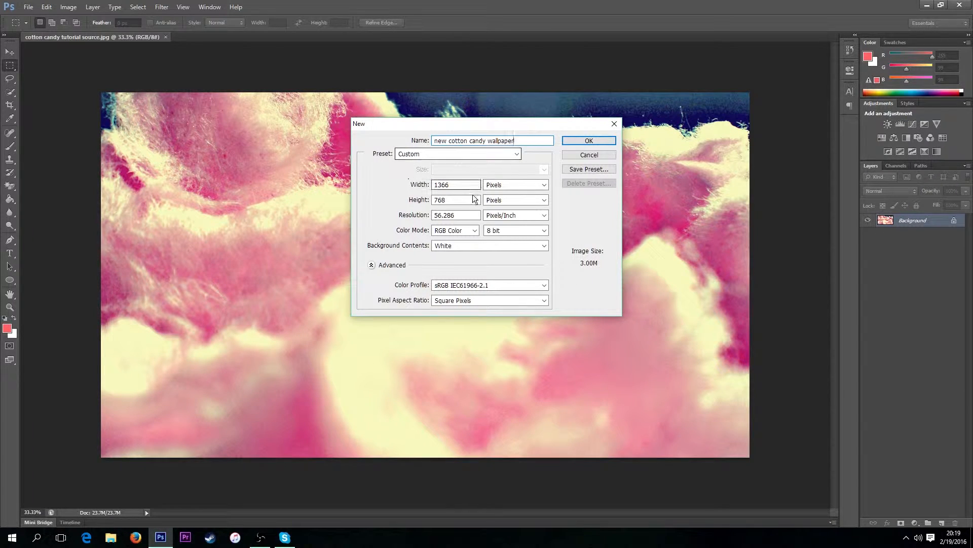
Set the new document's size to 1920 pixels wide by 1080 pixels high and create it
{"action": "left_click", "coordinate": [509, 188]}
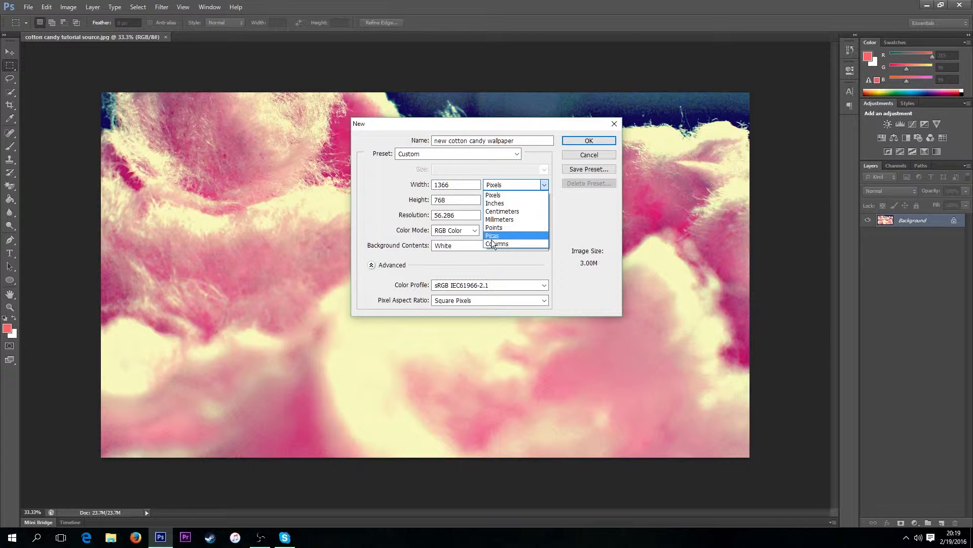
{"action": "left_click", "coordinate": [496, 196]}
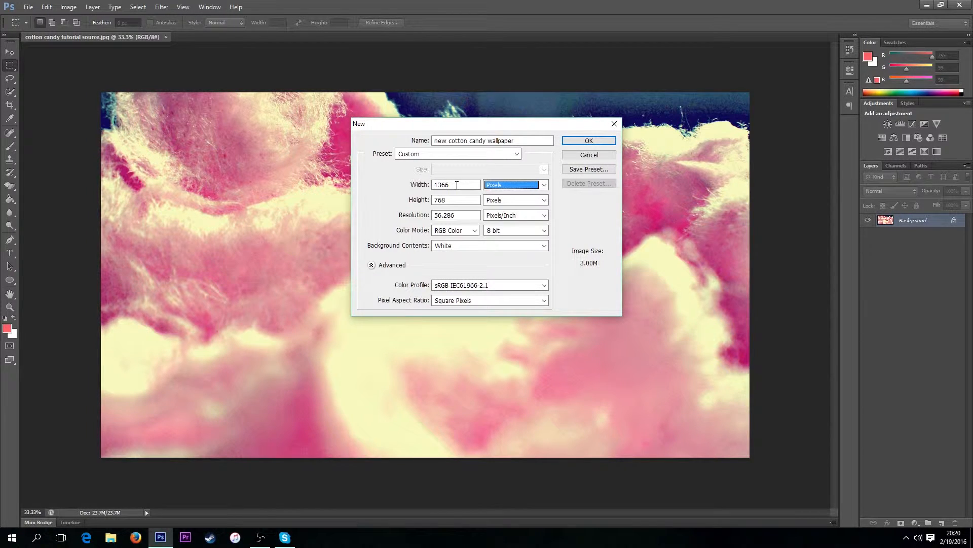
{"action": "left_click_drag", "start_coordinate": [456, 185], "coordinate": [437, 187]}
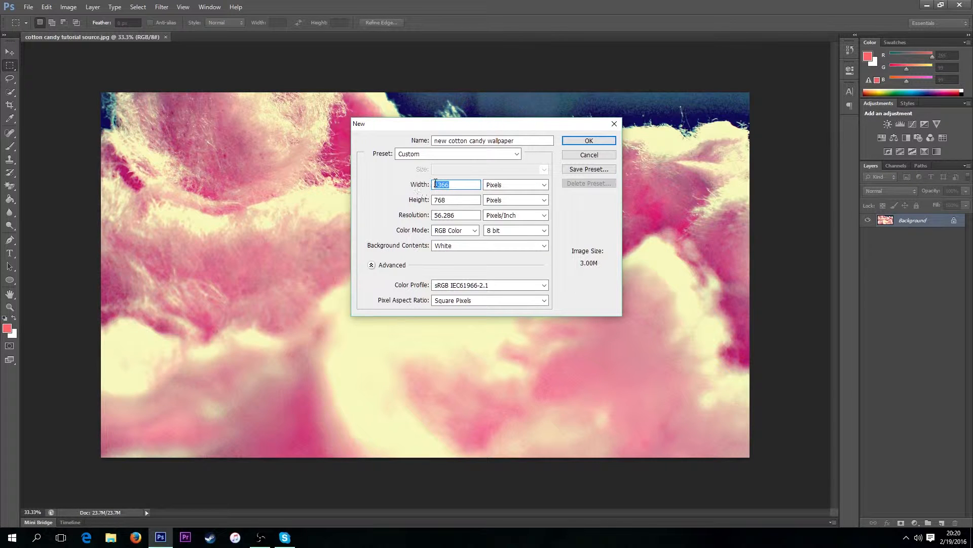
{"action": "type", "text": "1920"}
{"action": "left_click_drag", "start_coordinate": [462, 200], "coordinate": [421, 193]}
{"action": "type", "text": "1080"}
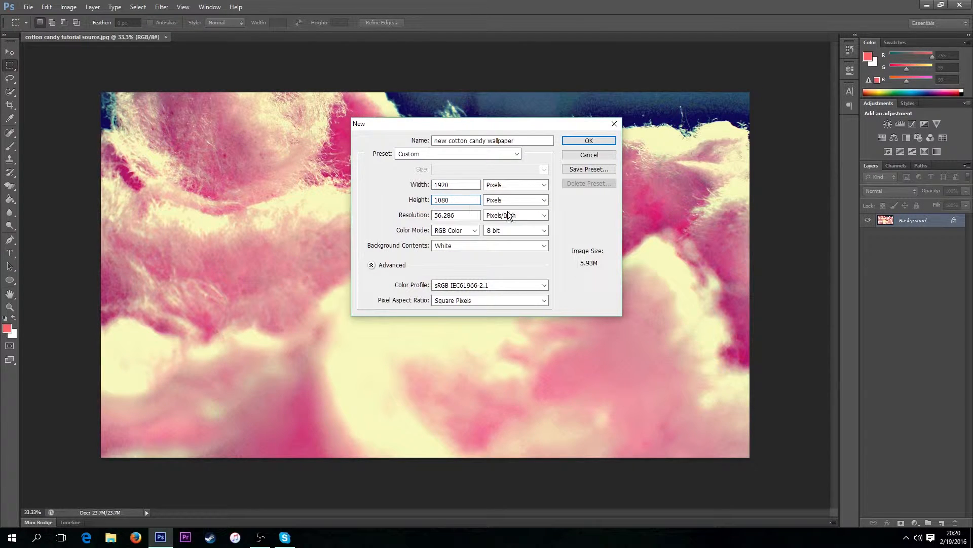
{"action": "left_click", "coordinate": [574, 143]}
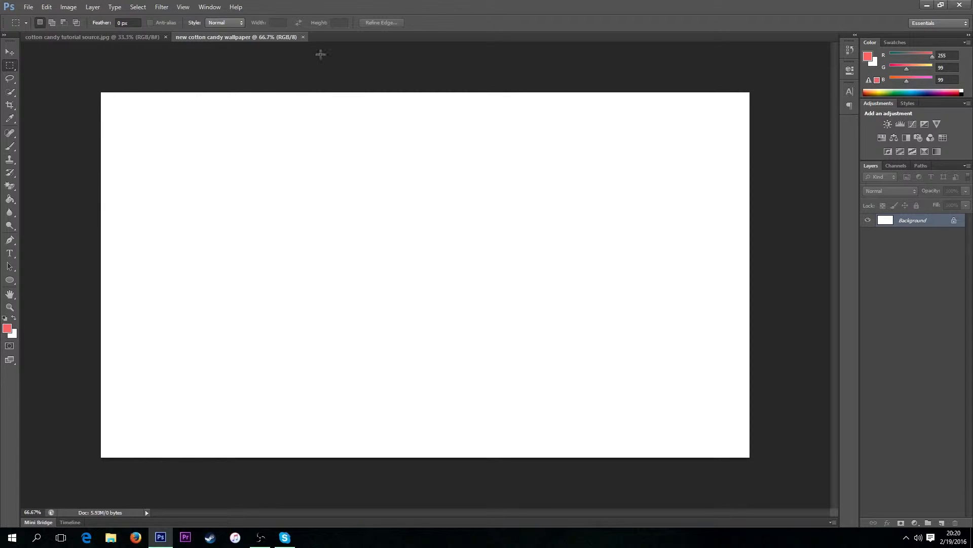
Copy the entire cotton candy source image into the "new cotton candy wallpaper" document as a new layer
{"action": "left_click", "coordinate": [131, 39]}
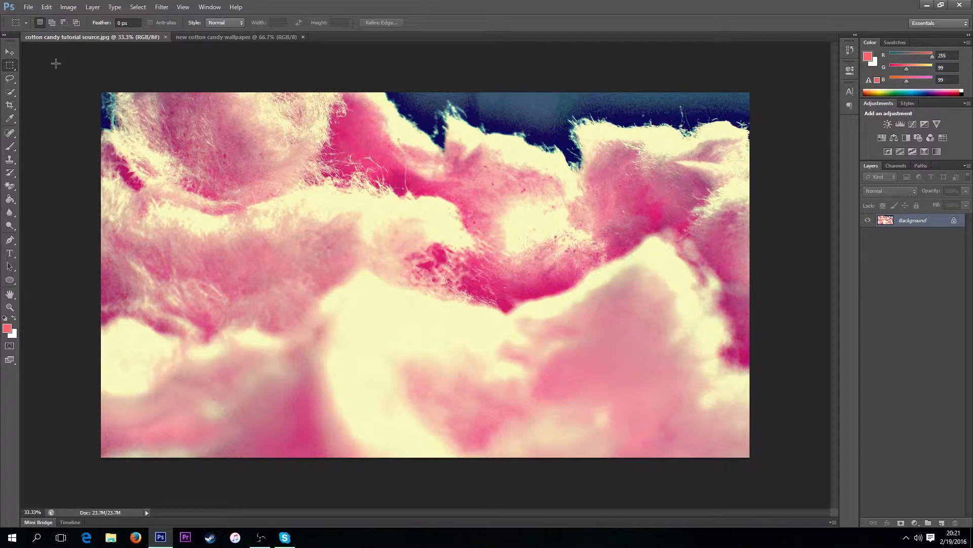
{"action": "left_click_drag", "start_coordinate": [55, 64], "coordinate": [890, 514]}
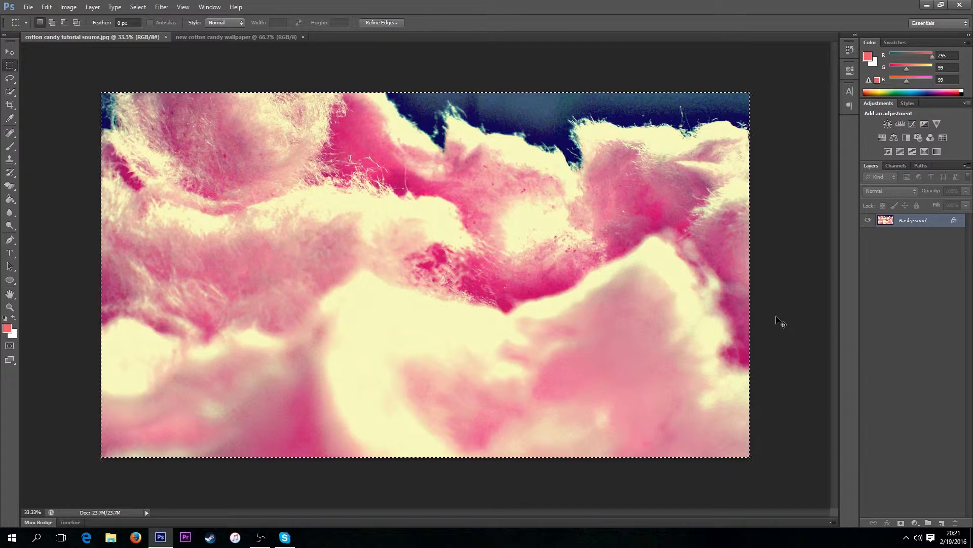
{"action": "left_click", "coordinate": [196, 40]}
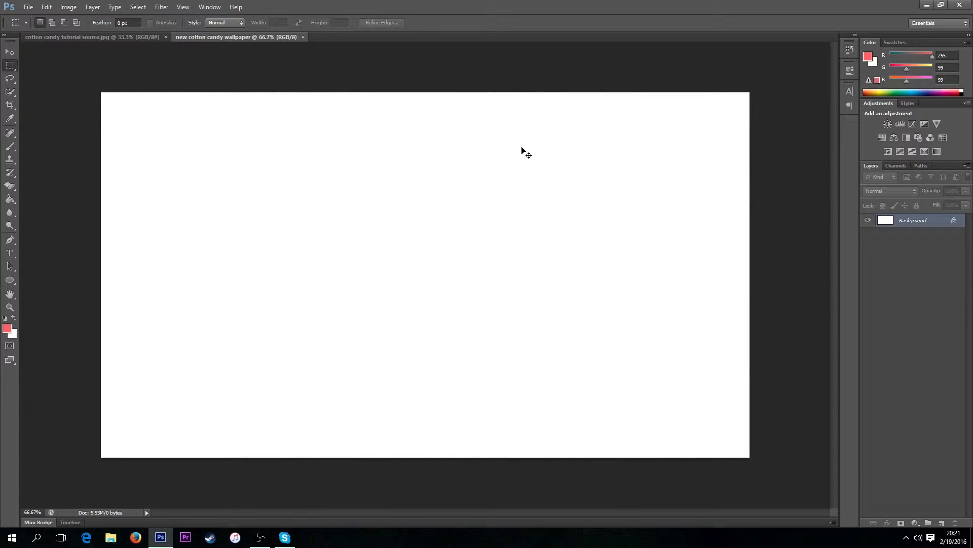
{"action": "left_click_drag", "start_coordinate": [527, 152], "coordinate": [523, 151]}
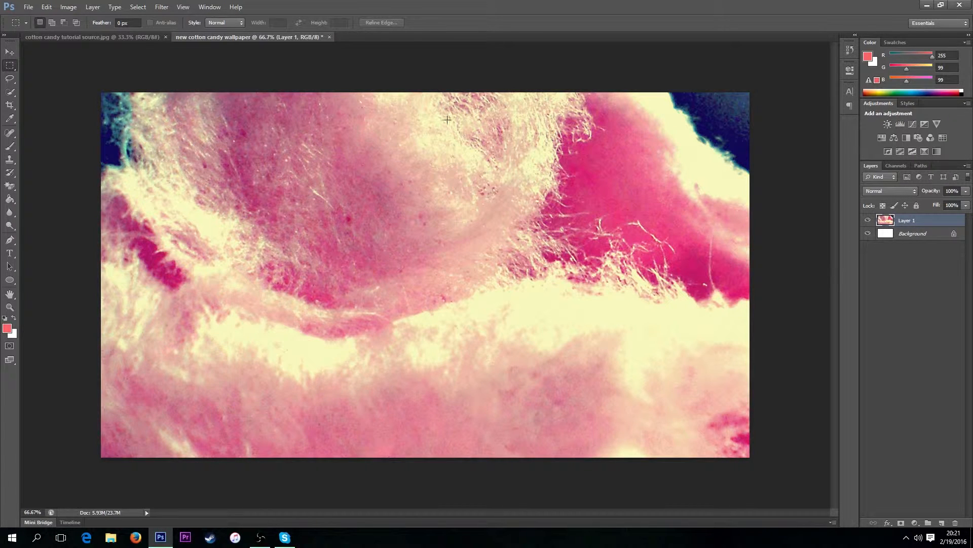
Move the oversized cotton candy layer around the canvas to view the parts lying beyond its edges
{"action": "left_click", "coordinate": [12, 54]}
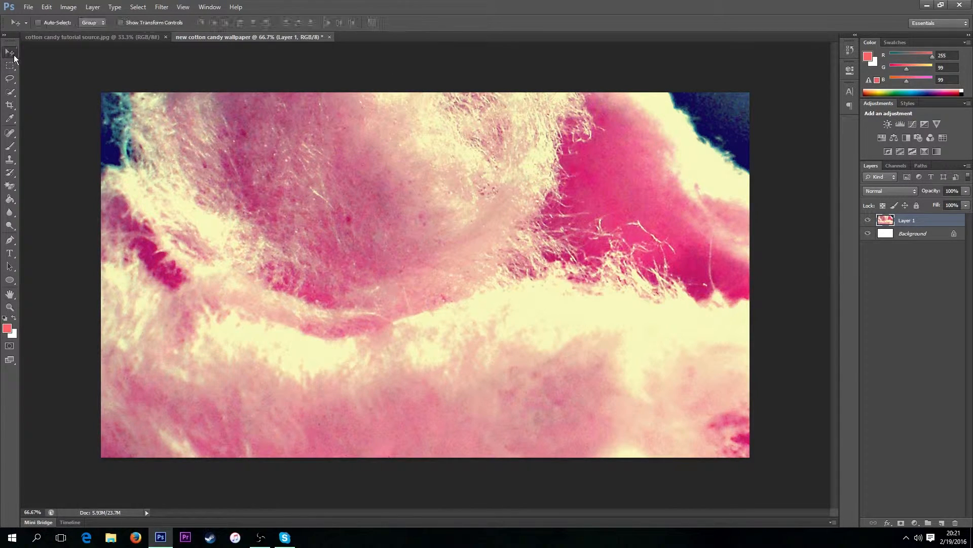
{"action": "left_click_drag", "start_coordinate": [500, 153], "coordinate": [299, 119]}
{"action": "left_click_drag", "start_coordinate": [561, 290], "coordinate": [348, 189]}
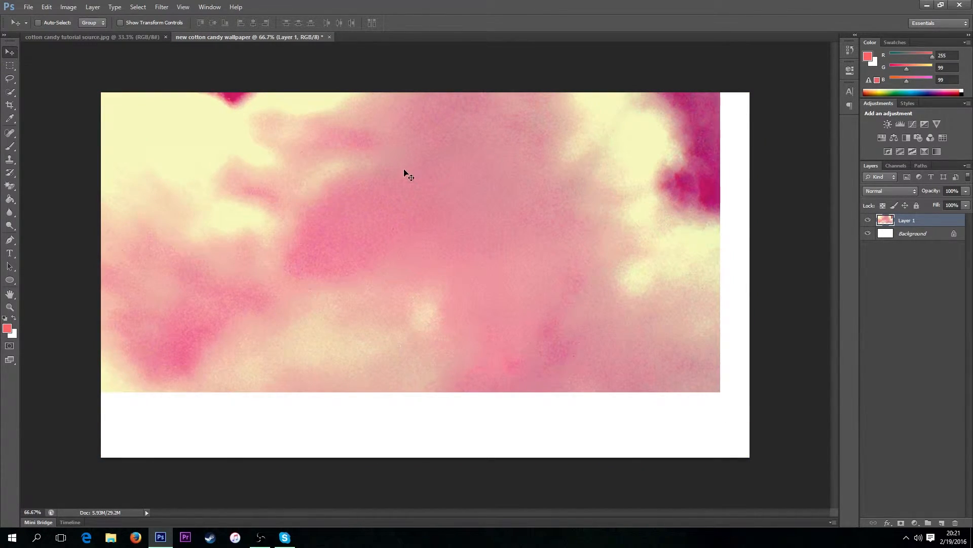
{"action": "left_click_drag", "start_coordinate": [404, 172], "coordinate": [356, 180]}
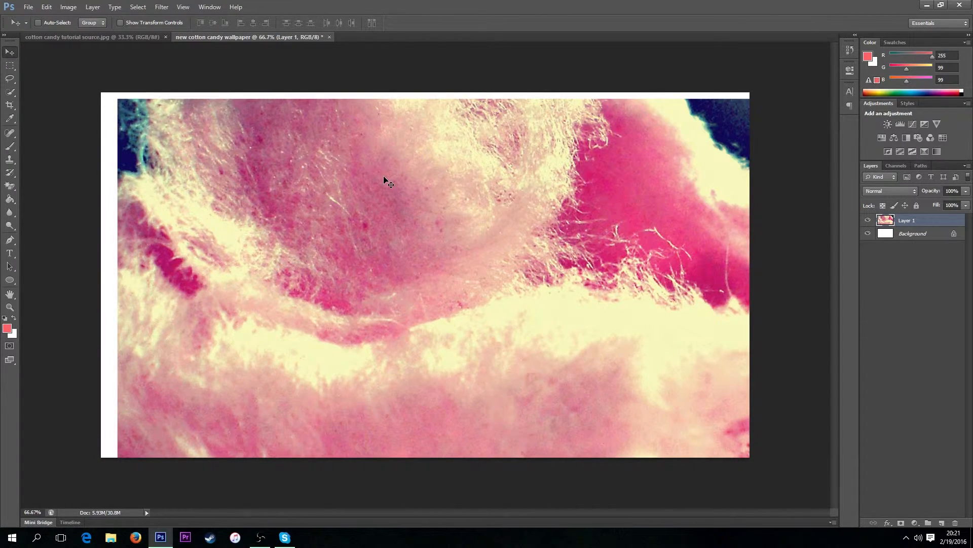
Scale the cotton candy layer to about 54%, align it with the canvas's upper-left corner to cover the canvas, and apply the transformation
{"action": "key", "text": "ctrl+t"}
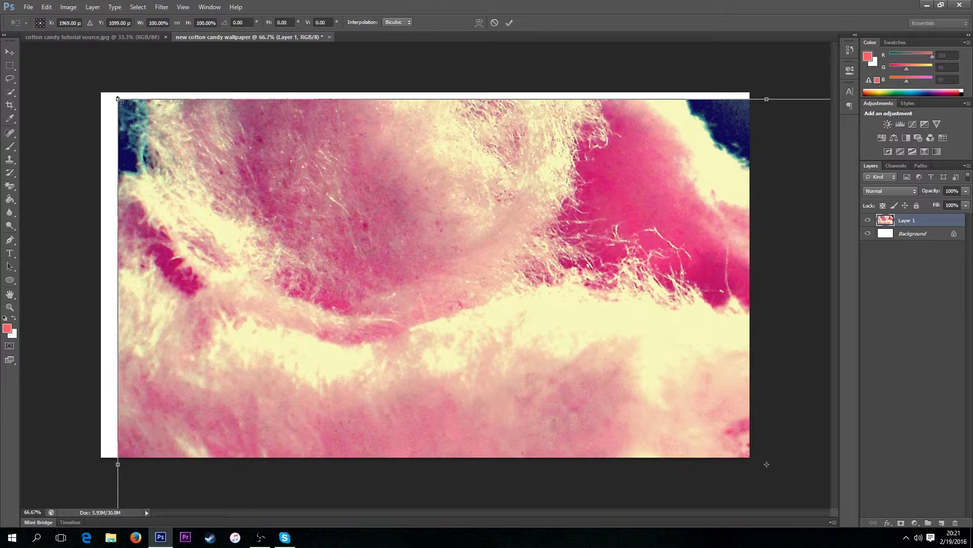
{"action": "left_click_drag", "start_coordinate": [117, 98], "coordinate": [683, 484]}
{"action": "left_click_drag", "start_coordinate": [746, 446], "coordinate": [369, 181]}
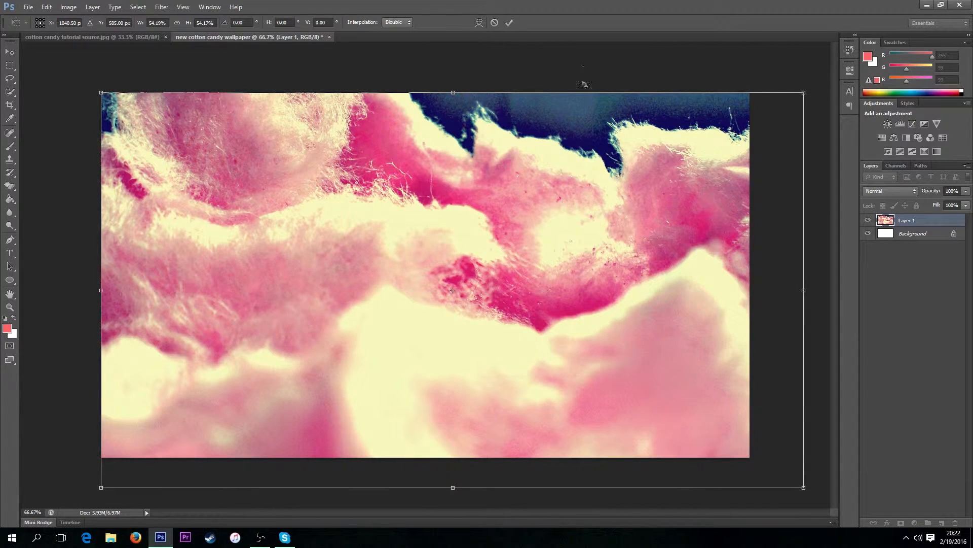
{"action": "left_click_drag", "start_coordinate": [246, 145], "coordinate": [242, 145]}
{"action": "left_click_drag", "start_coordinate": [274, 164], "coordinate": [260, 149]}
{"action": "left_click", "coordinate": [11, 54]}
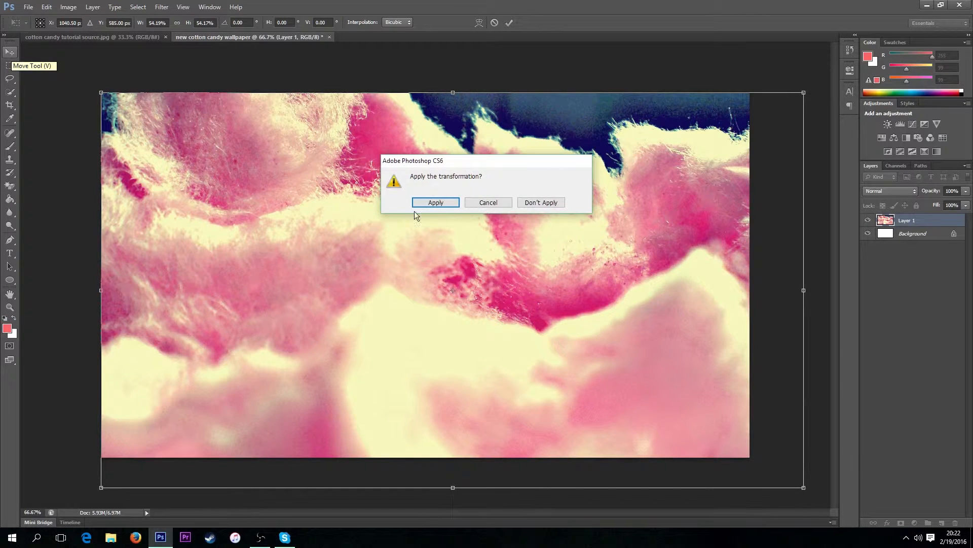
{"action": "left_click", "coordinate": [436, 202]}
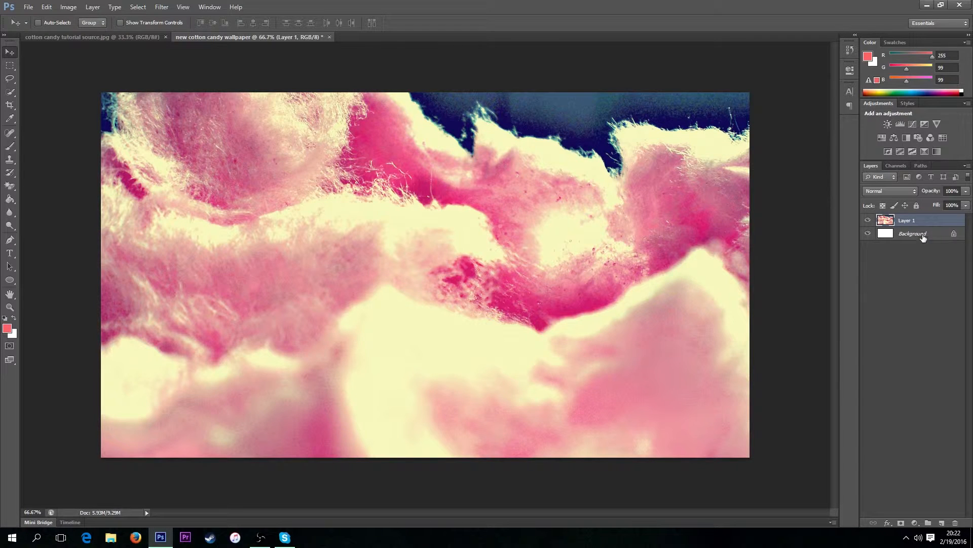
Hide Layer 1 and duplicate the Background layer as "bg"
{"action": "left_click", "coordinate": [868, 221]}
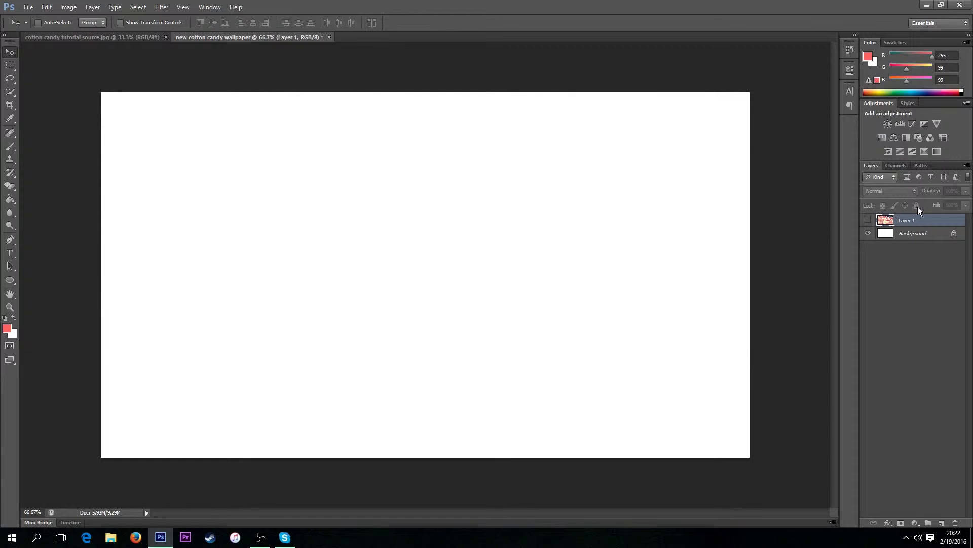
{"action": "left_click", "coordinate": [912, 236]}
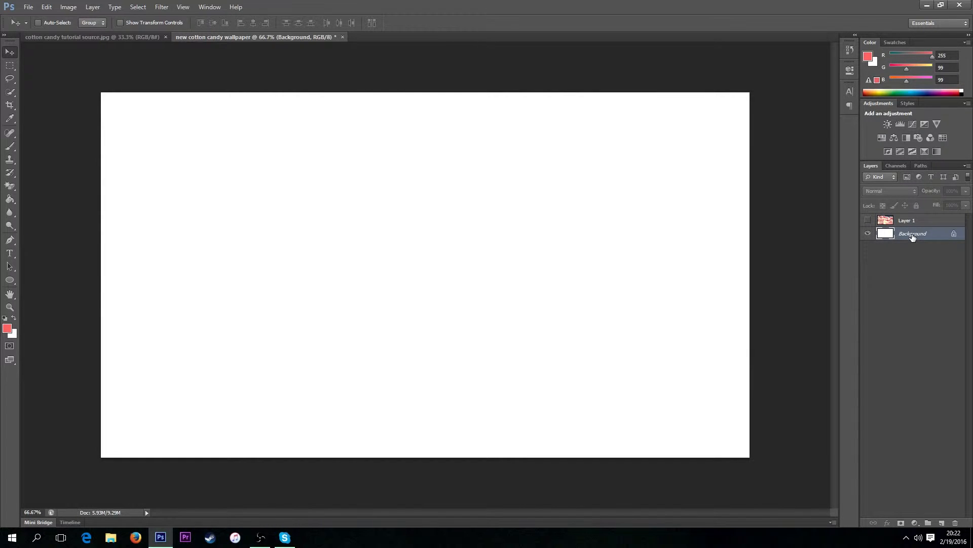
{"action": "right_click", "coordinate": [911, 235]}
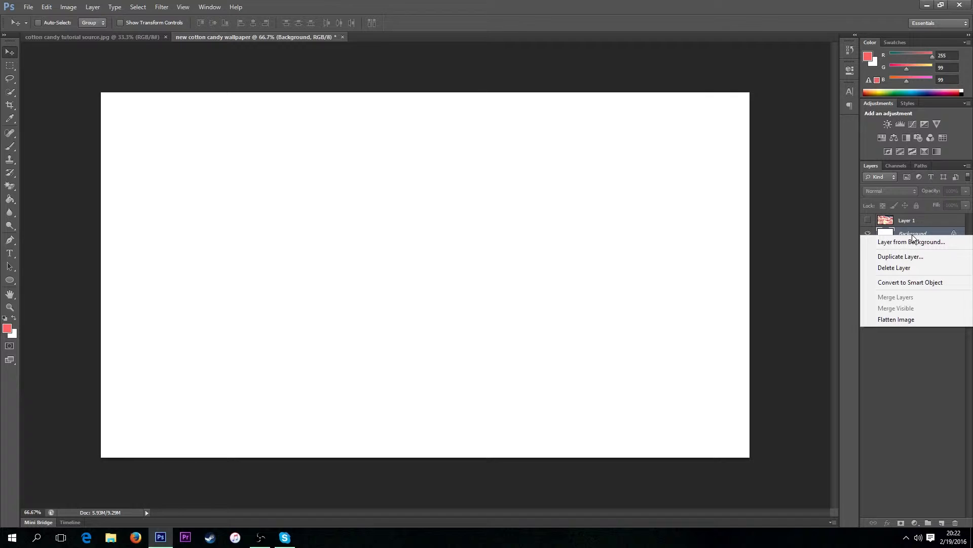
{"action": "left_click", "coordinate": [894, 256]}
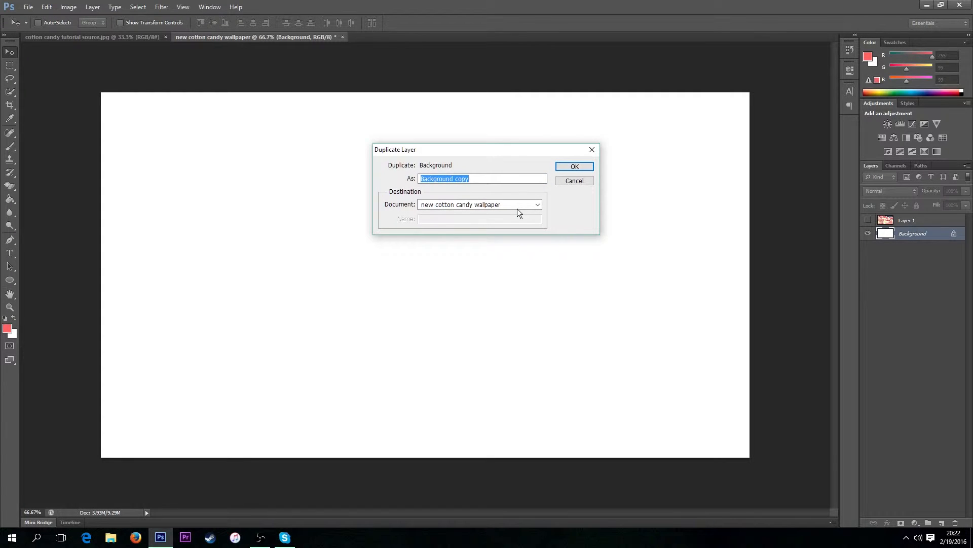
{"action": "type", "text": "bg"}
{"action": "key", "text": "Return"}
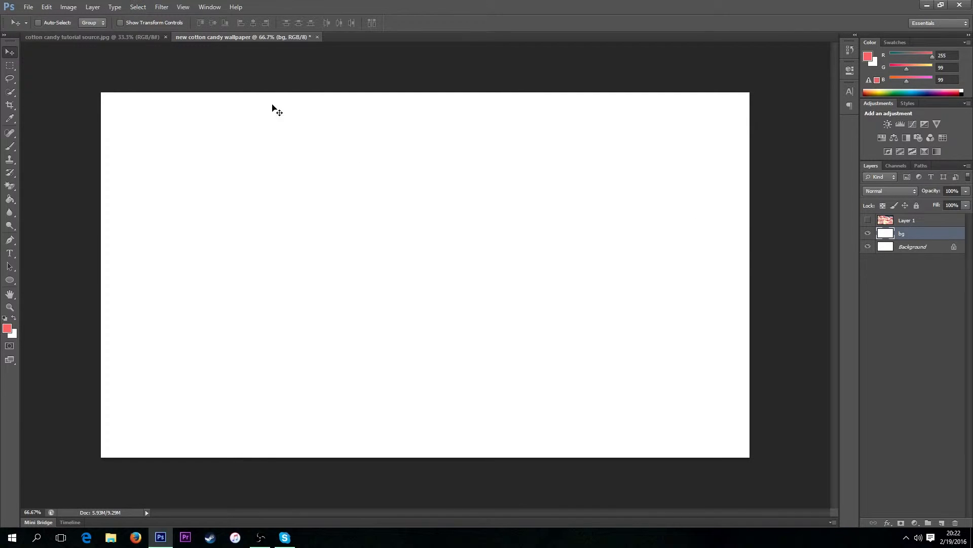
Add color noise of about 26% with Gaussian distribution to the bg layer
{"action": "left_click", "coordinate": [163, 7]}
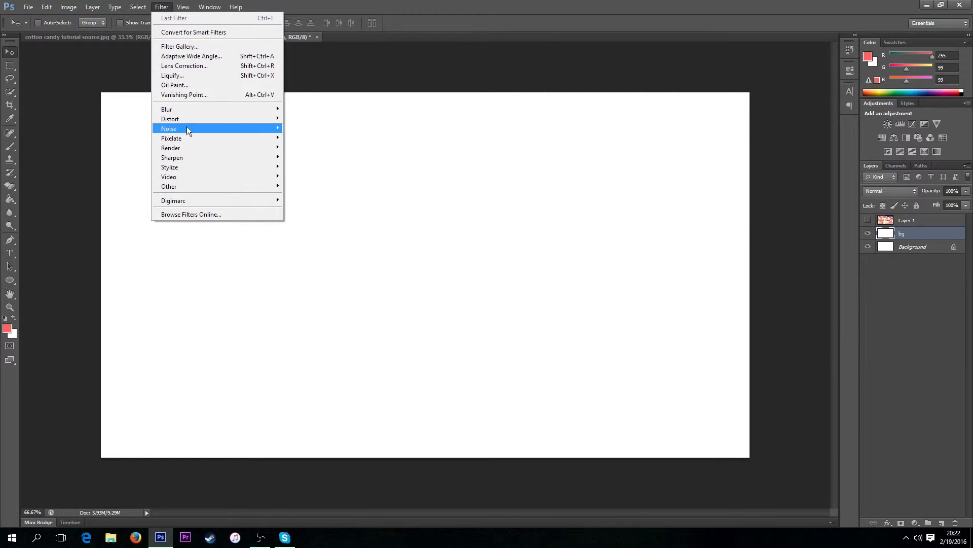
{"action": "mouse_move", "coordinate": [186, 130]}
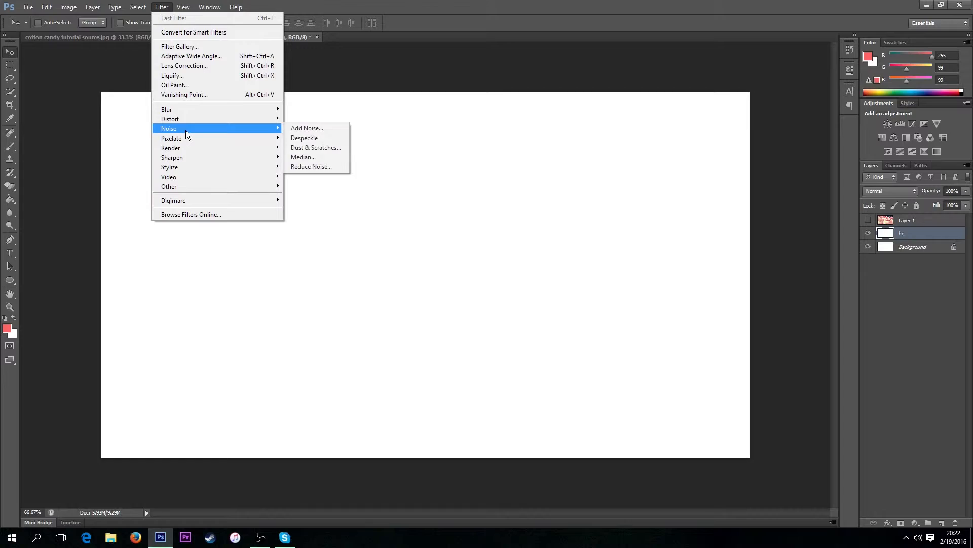
{"action": "left_click", "coordinate": [306, 128]}
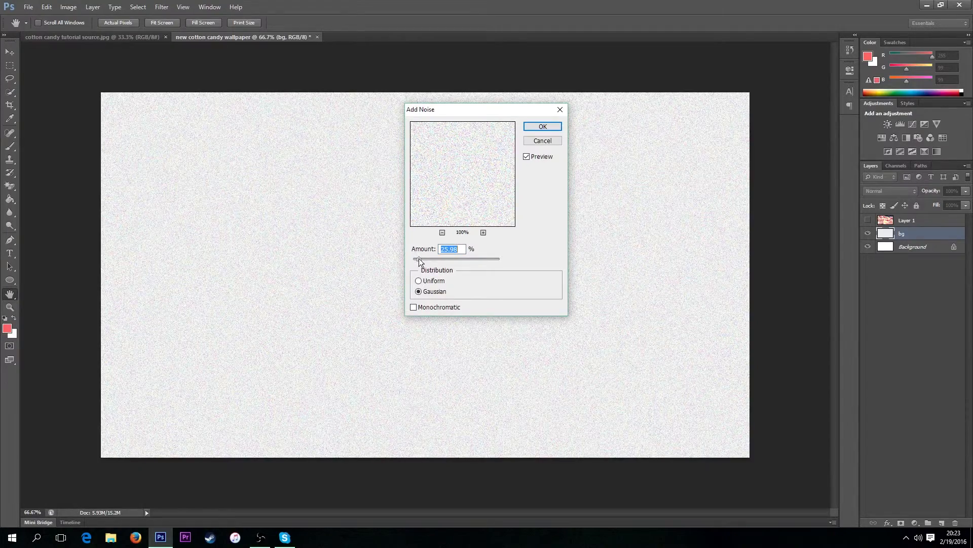
{"action": "left_click_drag", "start_coordinate": [418, 258], "coordinate": [417, 259]}
{"action": "left_click", "coordinate": [463, 251]}
{"action": "left_click", "coordinate": [543, 127]}
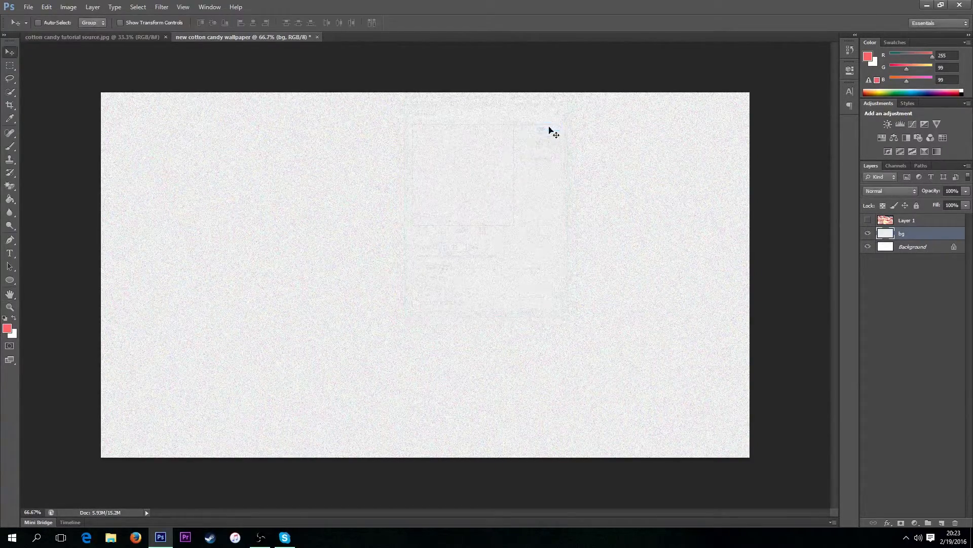
Show Layer 1 again and set its blend mode to Exclusion
{"action": "left_click", "coordinate": [909, 221]}
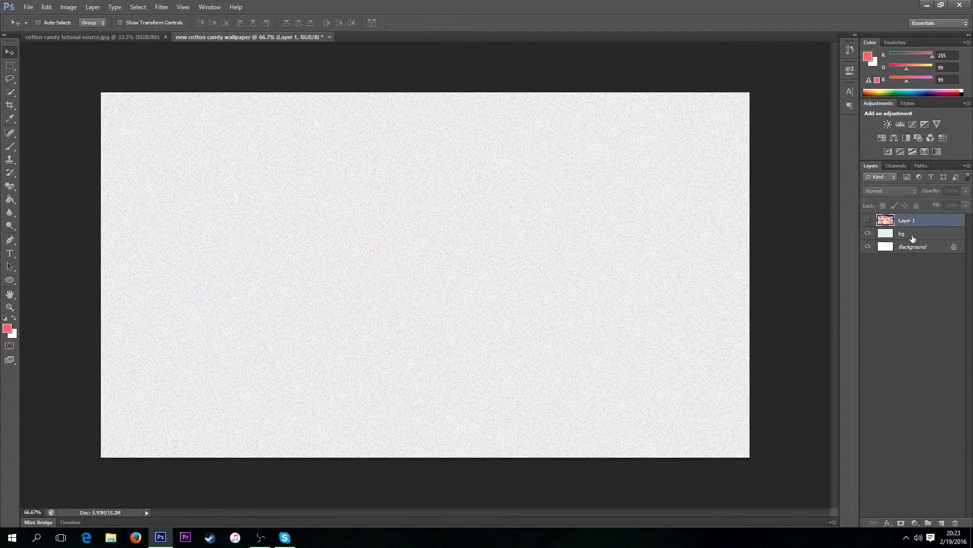
{"action": "left_click", "coordinate": [868, 220]}
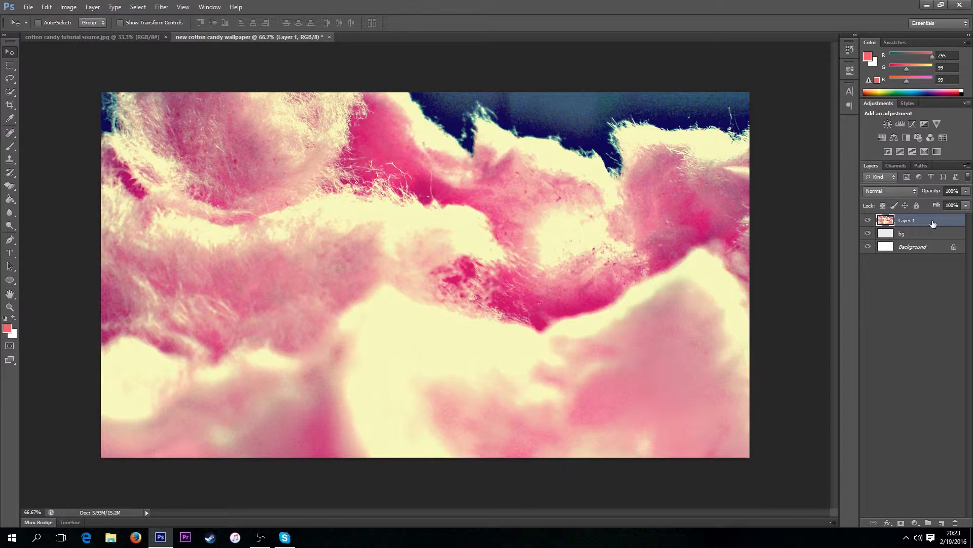
{"action": "left_click", "coordinate": [890, 192]}
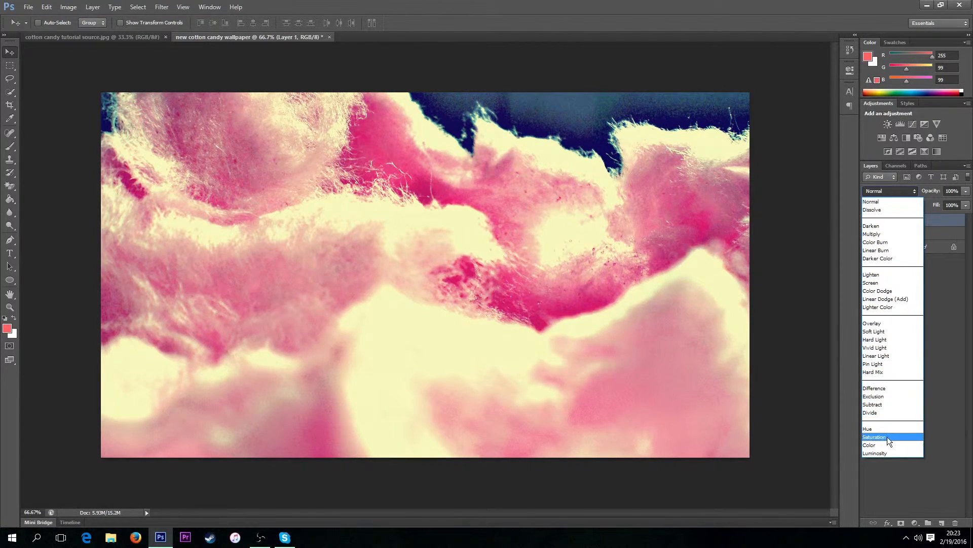
{"action": "left_click", "coordinate": [880, 396]}
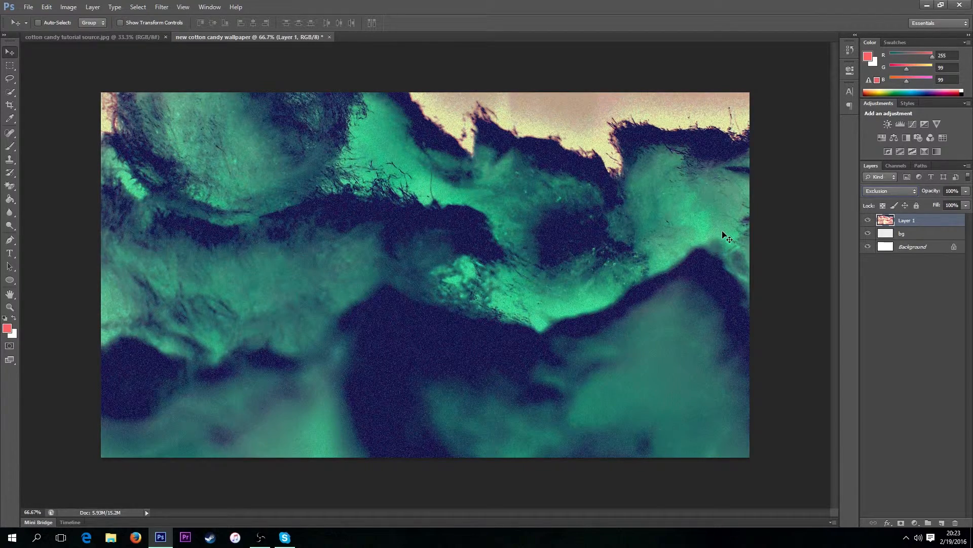
Try Screen and several other blend modes on Layer 1, and settle on Subtract
{"action": "left_click", "coordinate": [891, 189]}
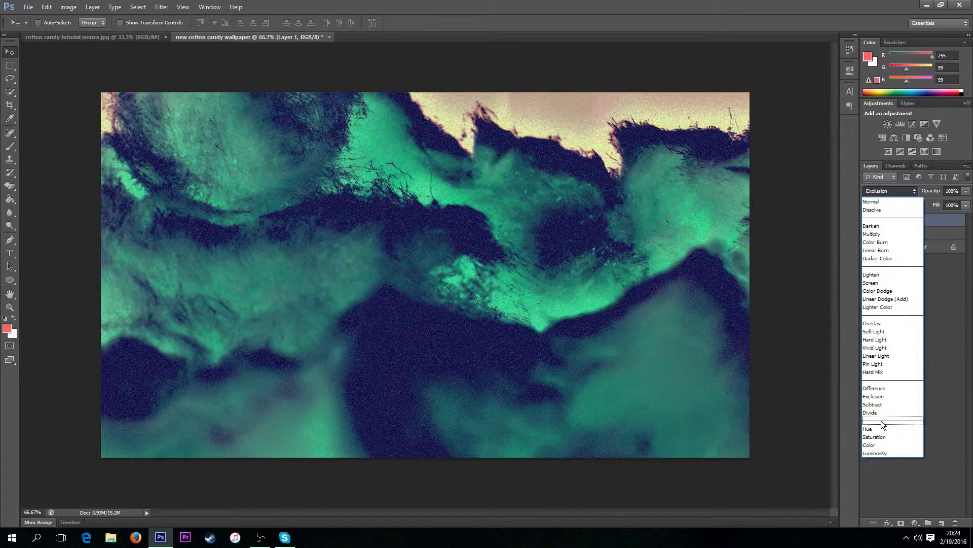
{"action": "left_click", "coordinate": [882, 284]}
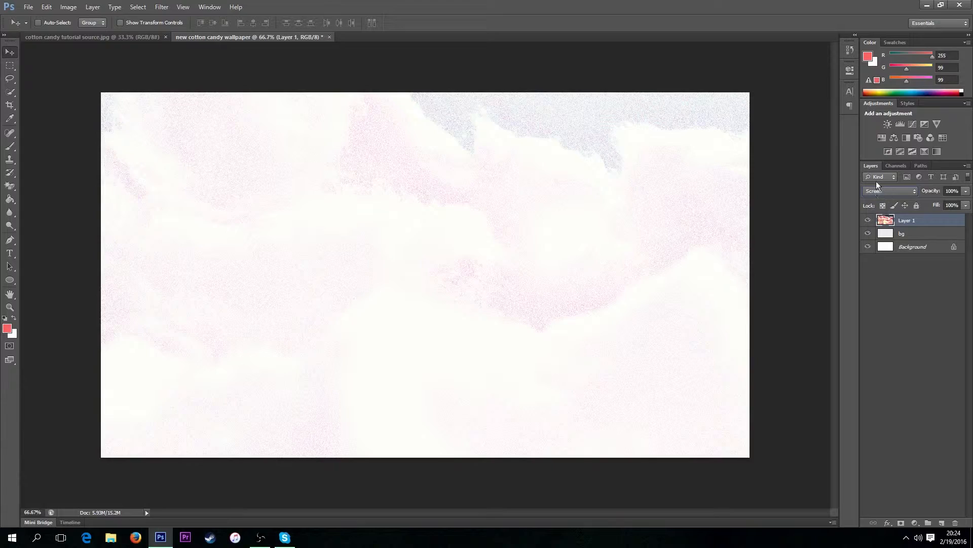
{"action": "scroll", "coordinate": [890, 191], "scroll_direction": "down", "scroll_amount": 2}
{"action": "scroll", "coordinate": [890, 192], "scroll_direction": "up", "scroll_amount": 1}
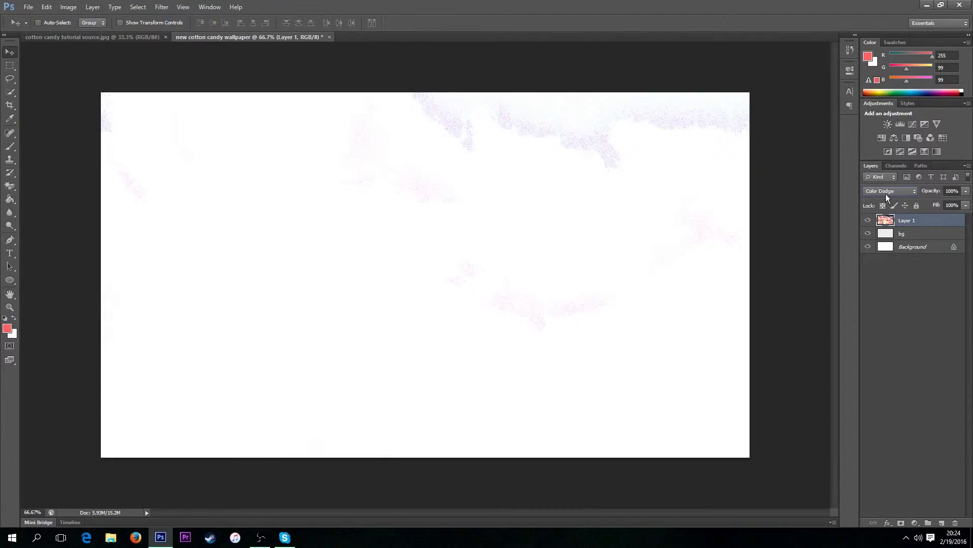
{"action": "scroll", "coordinate": [891, 191], "scroll_direction": "down", "scroll_amount": 11}
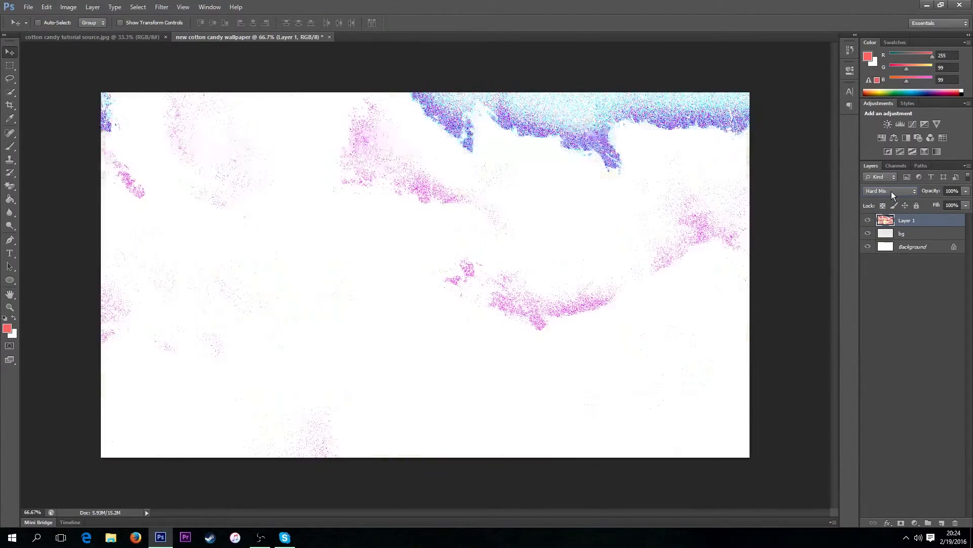
{"action": "scroll", "coordinate": [892, 191], "scroll_direction": "down", "scroll_amount": 1}
{"action": "scroll", "coordinate": [891, 191], "scroll_direction": "up", "scroll_amount": 1}
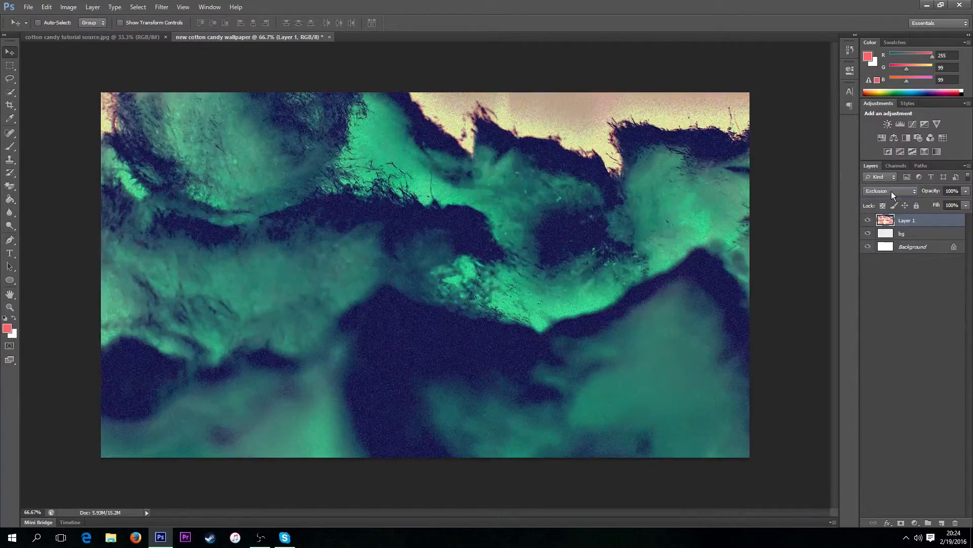
{"action": "scroll", "coordinate": [892, 191], "scroll_direction": "down", "scroll_amount": 1}
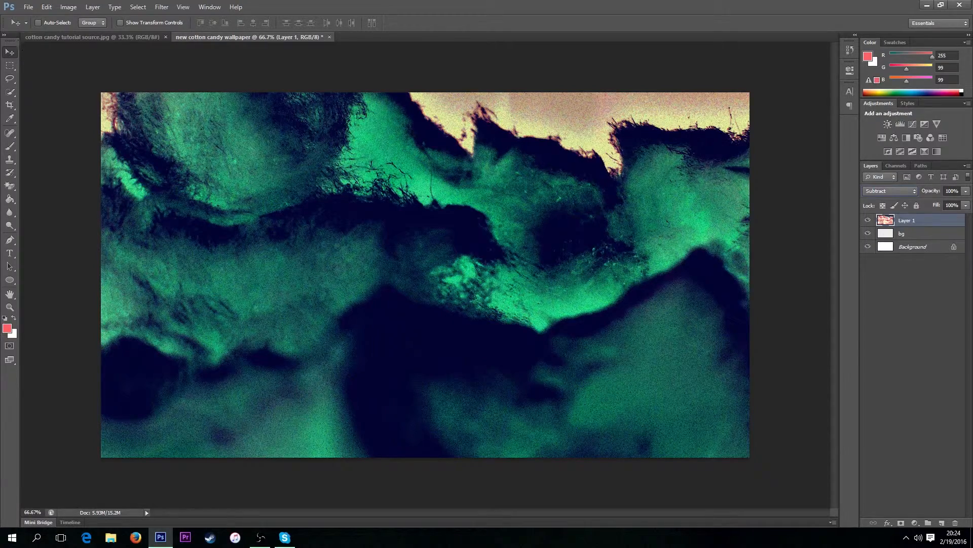
Set up saving a copy of the wallpaper to the Desktop in JPEG format
{"action": "left_click", "coordinate": [27, 8]}
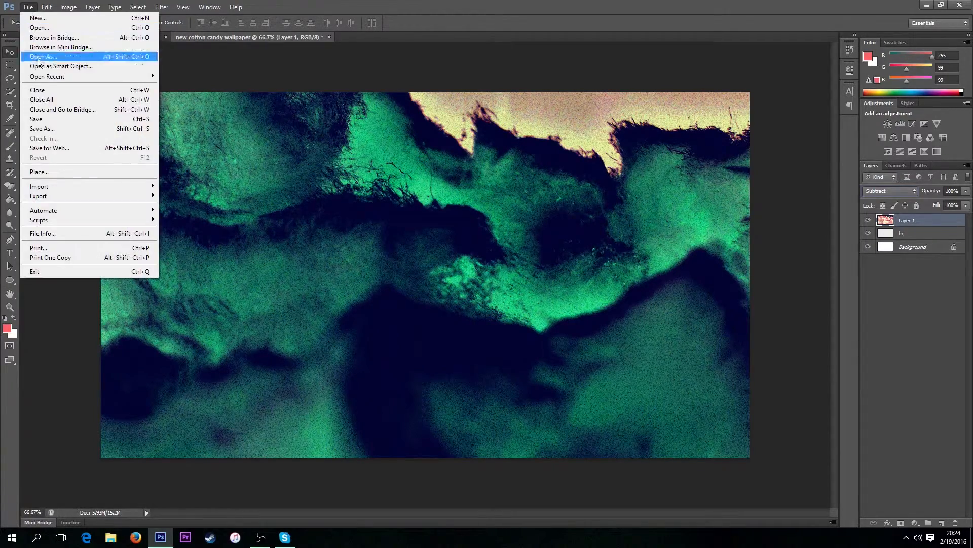
{"action": "left_click", "coordinate": [46, 129]}
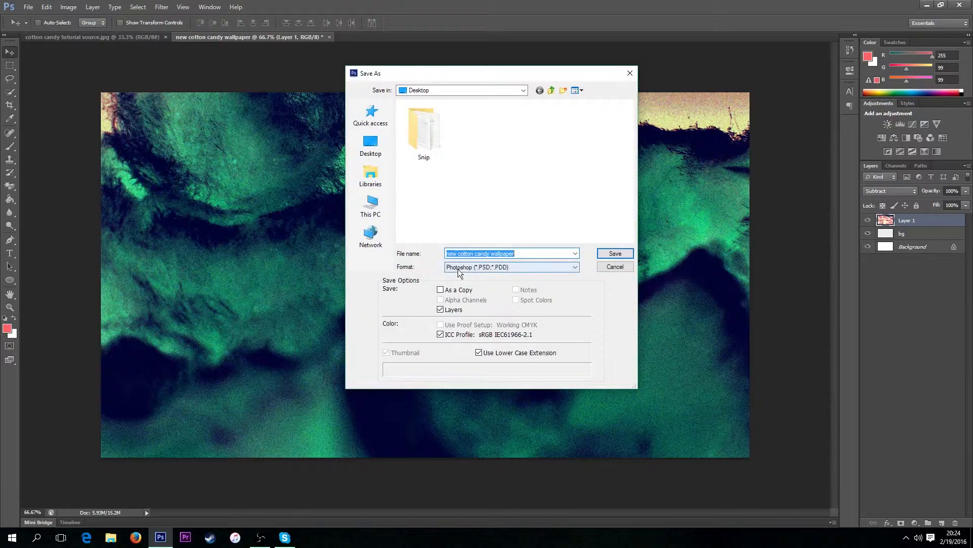
{"action": "left_click", "coordinate": [376, 155]}
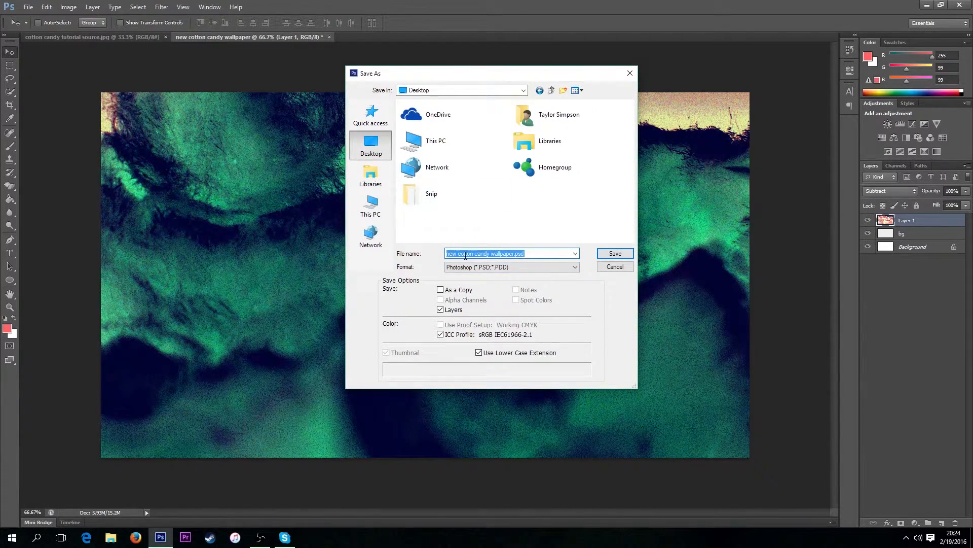
{"action": "left_click", "coordinate": [533, 266]}
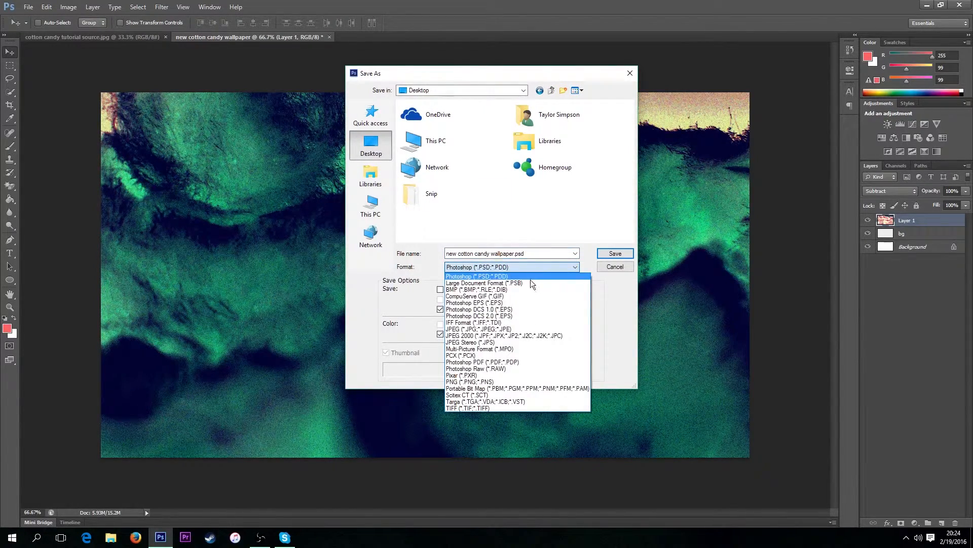
{"action": "left_click", "coordinate": [476, 330]}
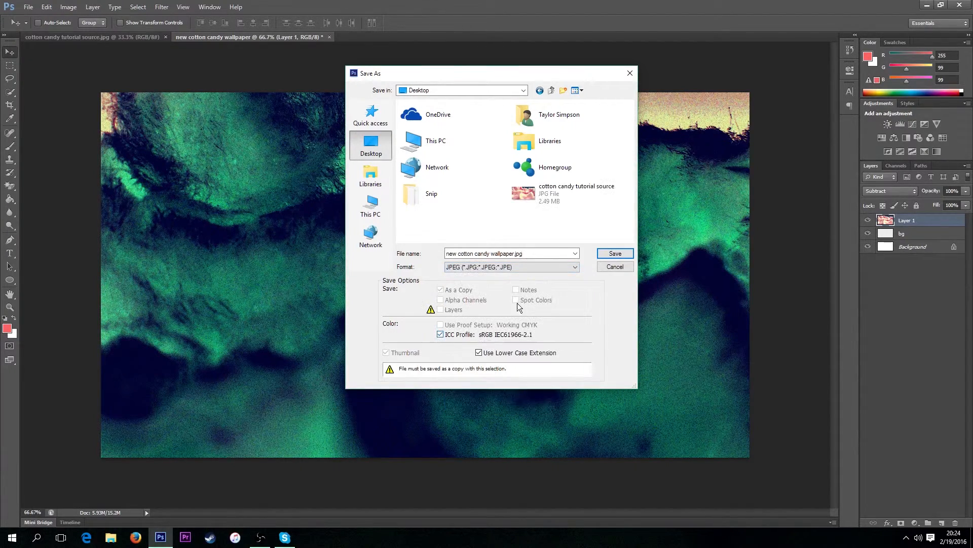
Name the file "finished wallpaper cotton candy" and save it at Maximum JPEG quality (12) with the Baseline ("Standard") option
{"action": "left_click", "coordinate": [515, 254]}
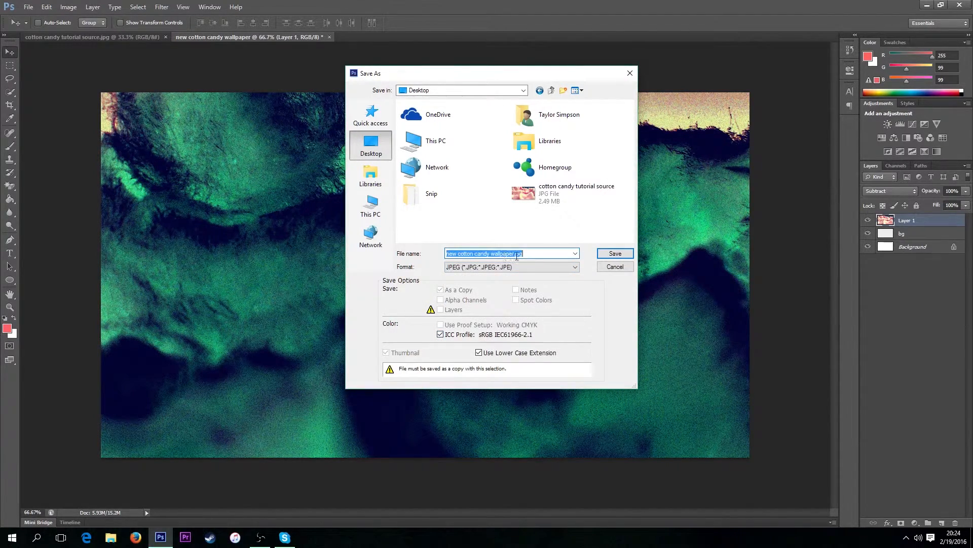
{"action": "left_click_drag", "start_coordinate": [516, 254], "coordinate": [280, 248]}
{"action": "type", "text": "finished wal"}
{"action": "type", "text": "lpaper cotton c"}
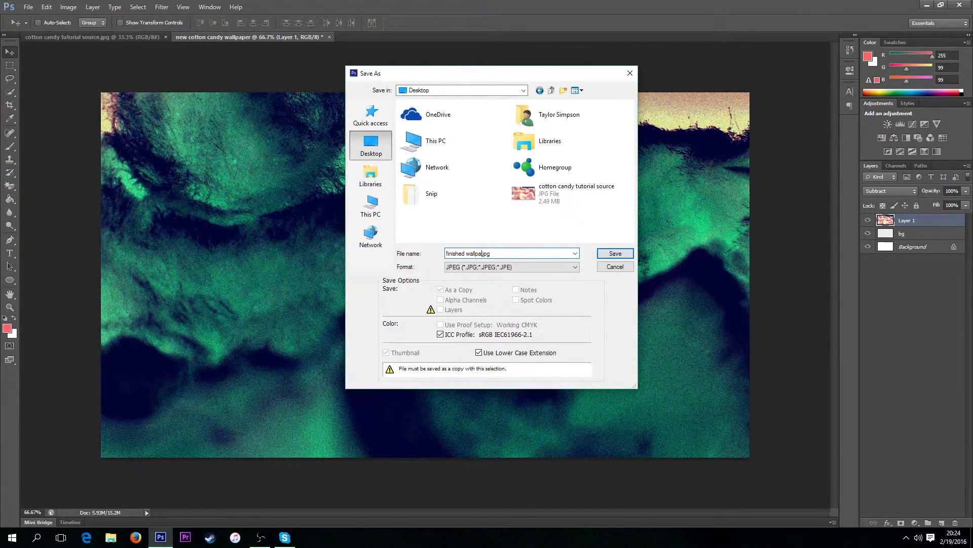
{"action": "type", "text": "andy"}
{"action": "left_click", "coordinate": [614, 253]}
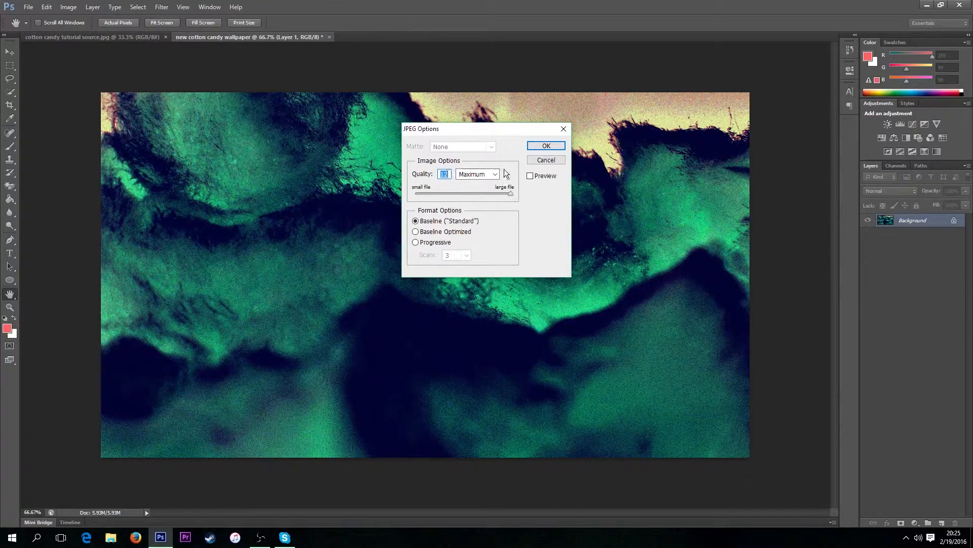
{"action": "left_click", "coordinate": [547, 146]}
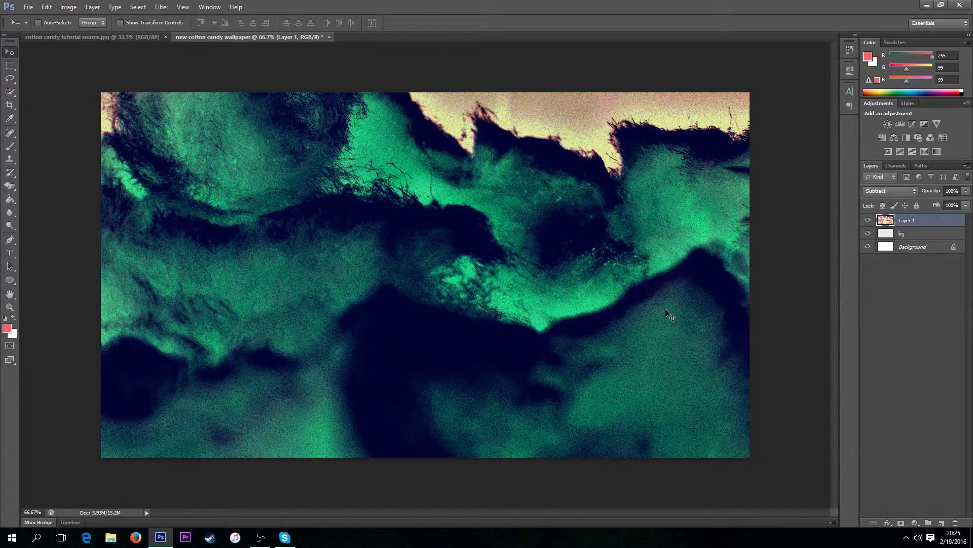
On the Windows desktop, move the finished wallpaper file beside the cotton candy source image and set it as the desktop background
{"action": "left_click", "coordinate": [161, 542]}
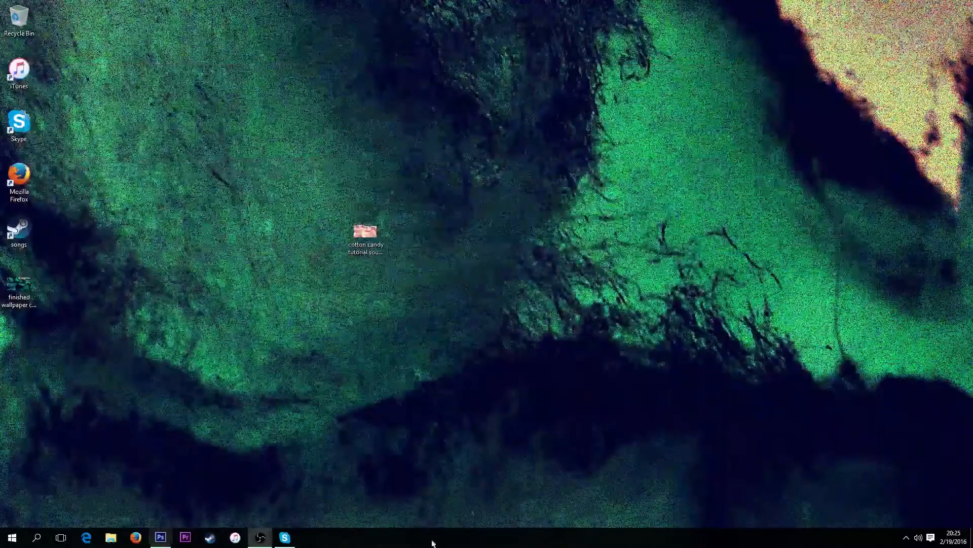
{"action": "left_click_drag", "start_coordinate": [19, 287], "coordinate": [401, 229]}
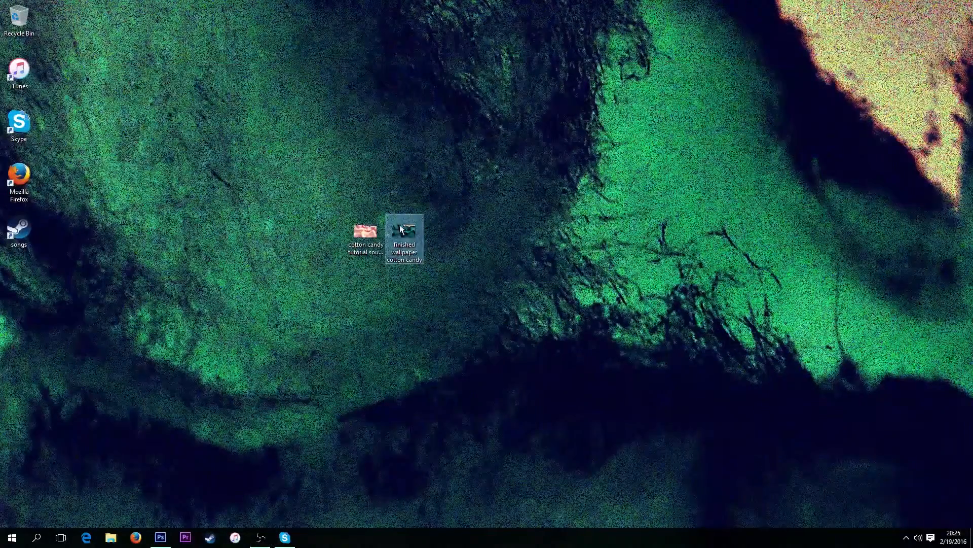
{"action": "right_click", "coordinate": [403, 228]}
{"action": "left_click", "coordinate": [425, 266]}
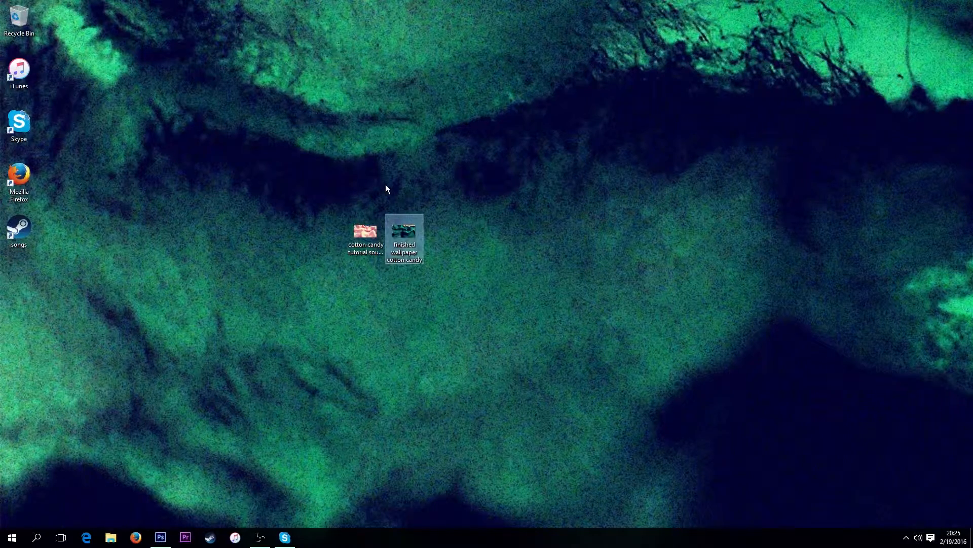
Open the finished wallpaper file in the picture viewer to examine the whole image
{"action": "double_click", "coordinate": [406, 235]}
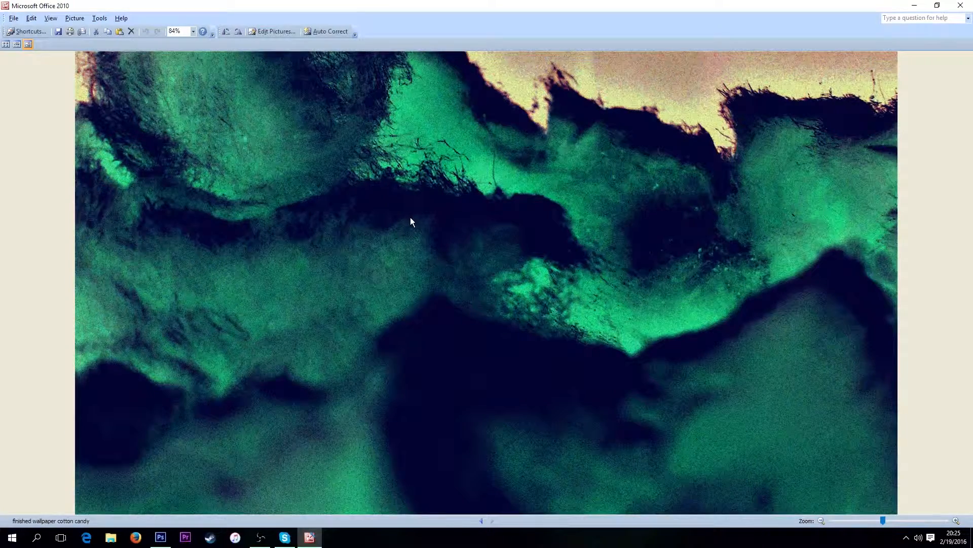
{"action": "left_click", "coordinate": [261, 537]}
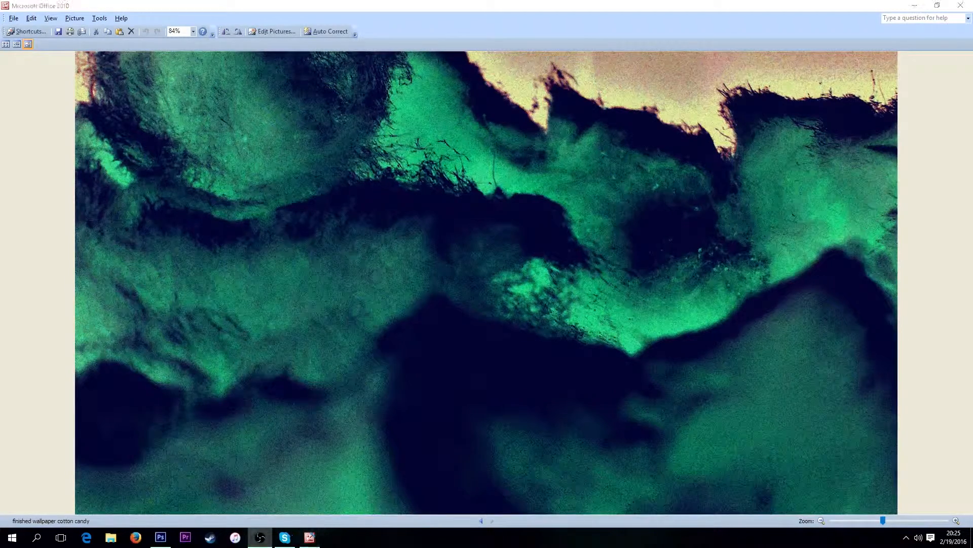